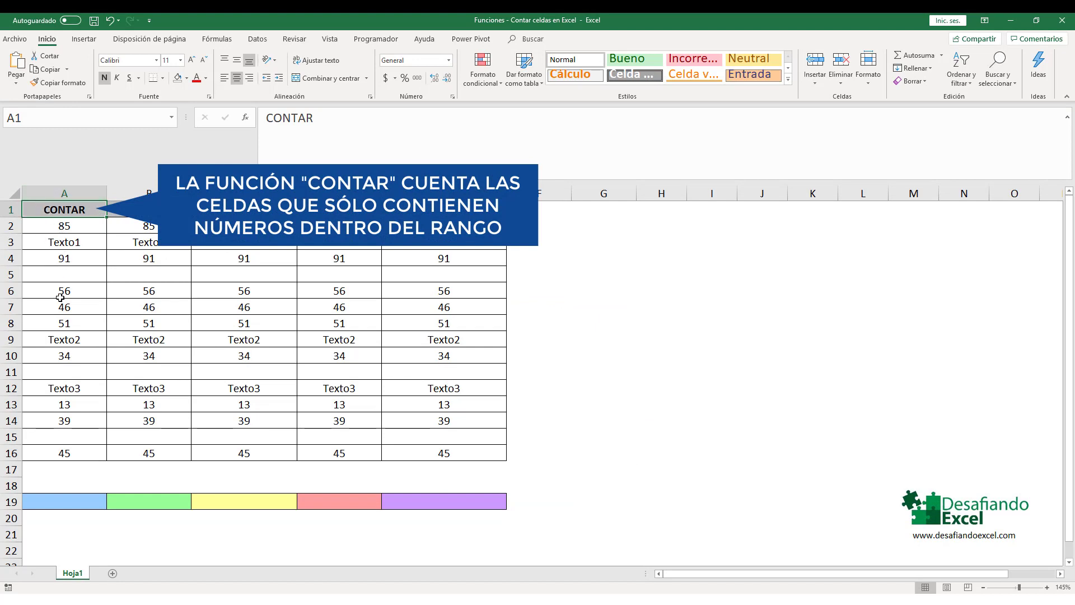
# Step: Enter =CONTAR(A2:A16) in A19 to count the 9 numeric cells
pyautogui.doubleClick(58, 500)
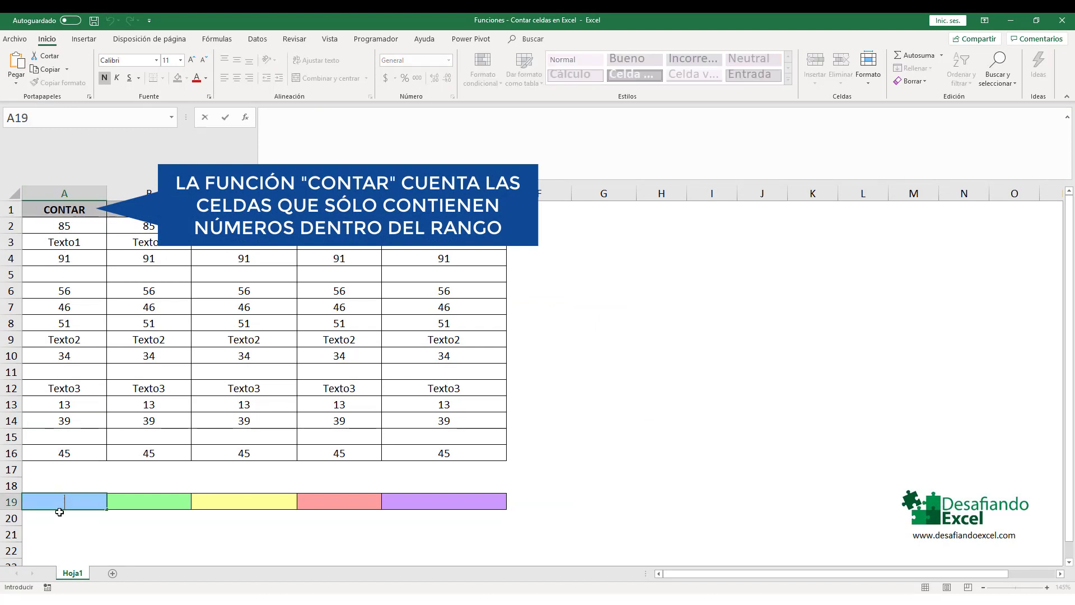
pyautogui.write('=')
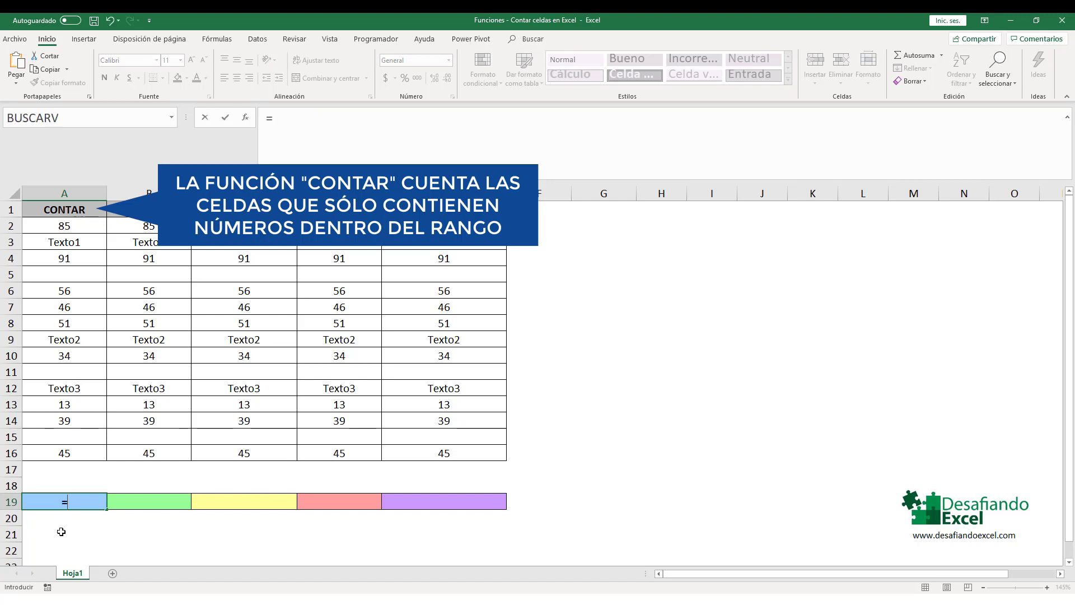
pyautogui.write('CONTA')
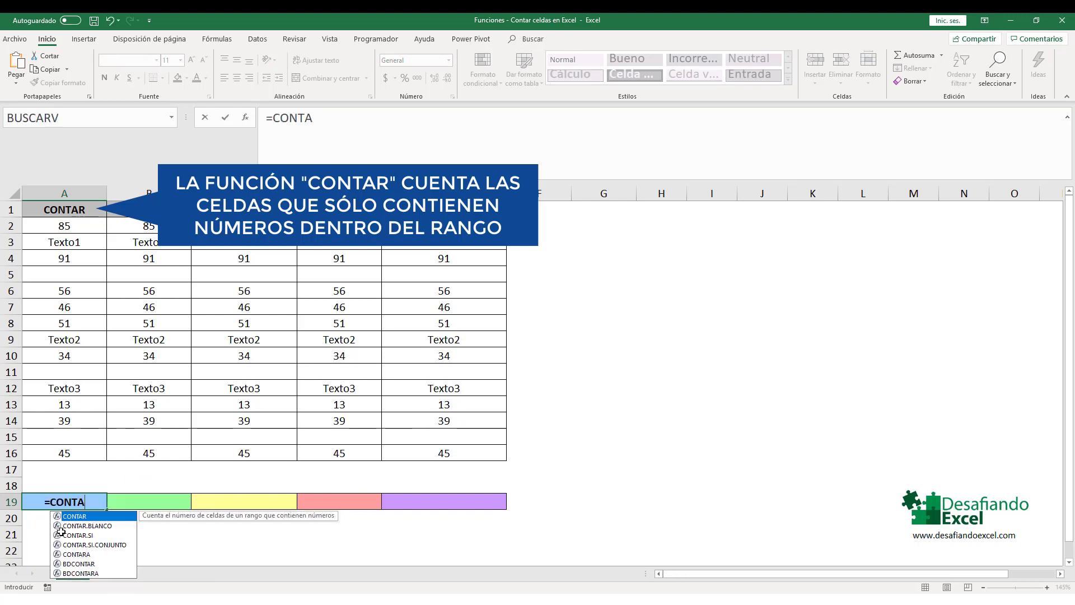
pyautogui.write('R(')
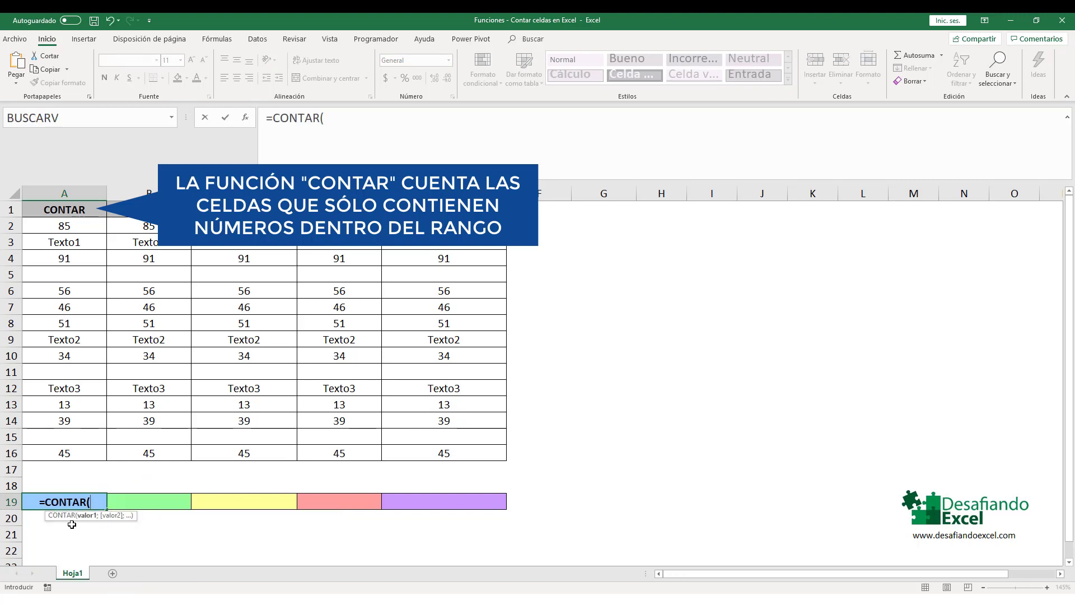
pyautogui.click(66, 229)
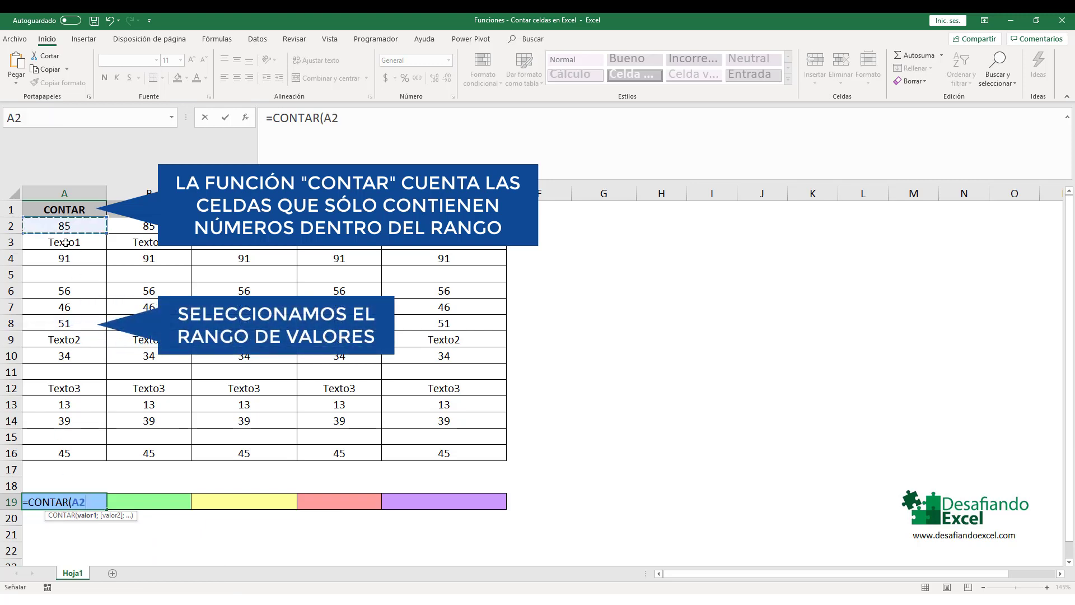
pyautogui.moveTo(65, 243); pyautogui.dragTo(59, 456)
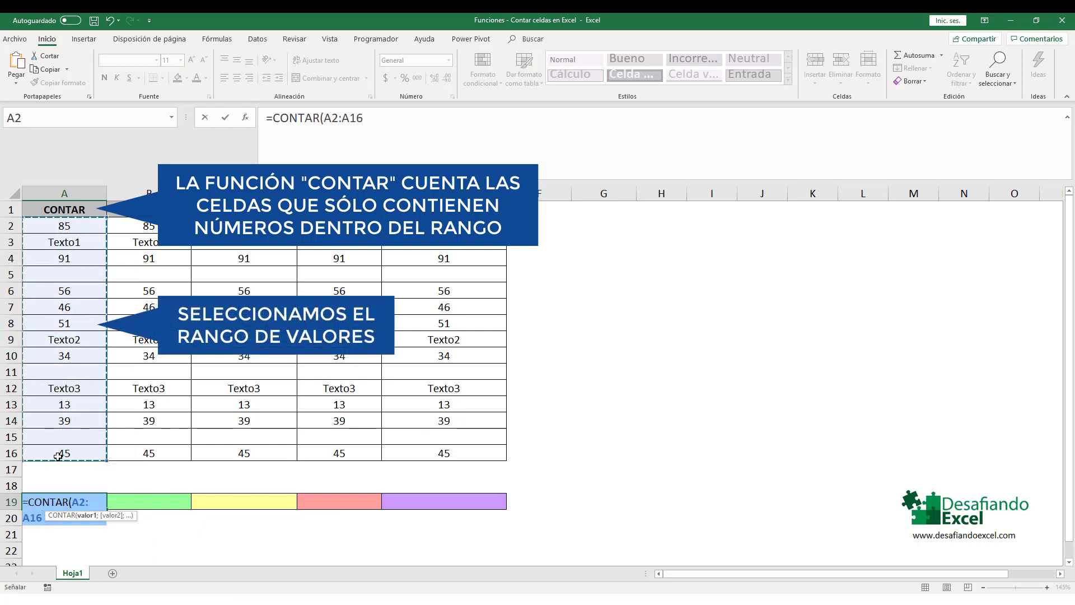
pyautogui.write(')')
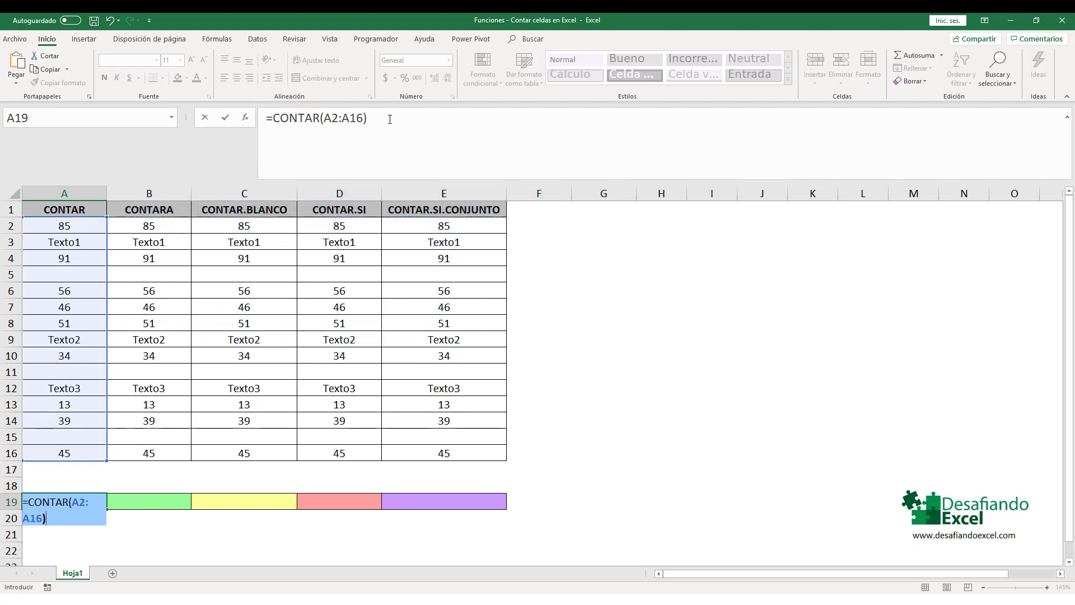
pyautogui.press('Return')
# Step: Select the numeric cells A2, A4, A6, A7, A8, A10, A13, A14 and A16
pyautogui.click(33, 496)
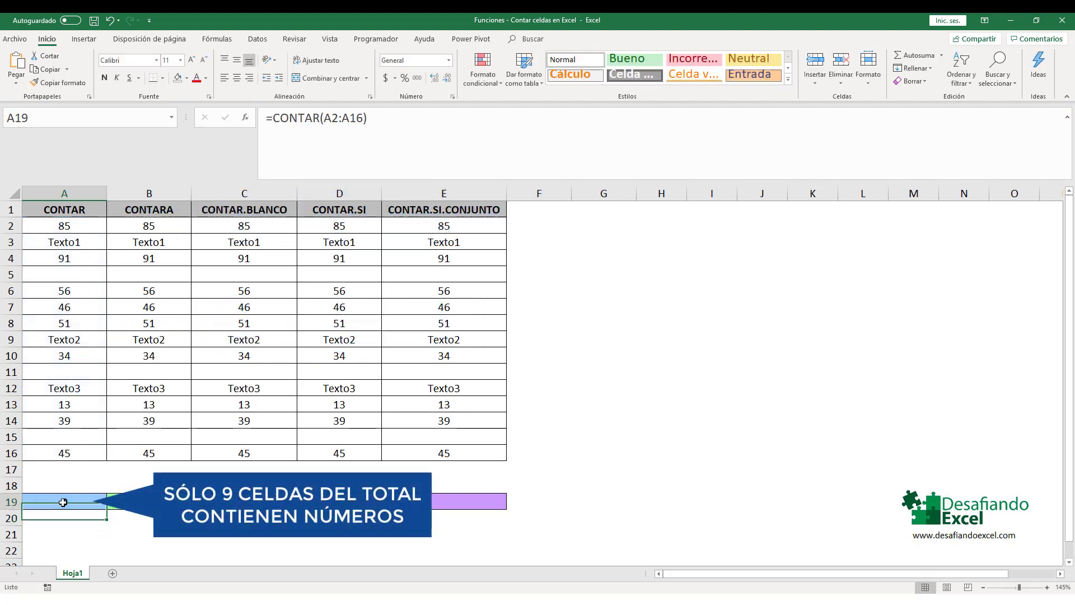
pyautogui.click(73, 223)
pyautogui.keyDown('ctrl'); pyautogui.click(70, 259); pyautogui.keyUp('ctrl')
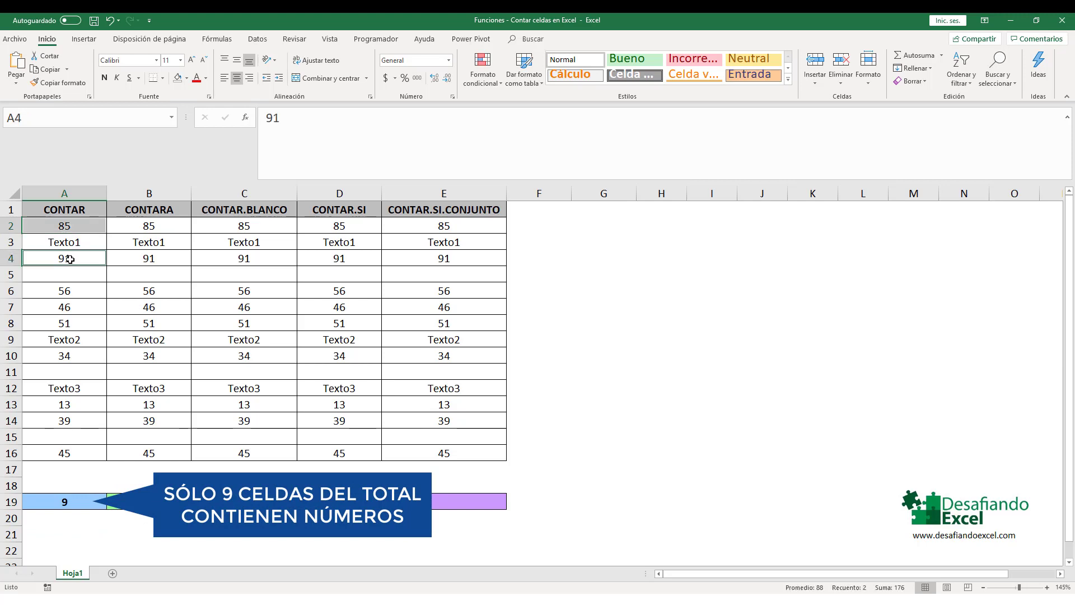
pyautogui.keyDown('ctrl'); pyautogui.click(76, 296); pyautogui.keyUp('ctrl')
pyautogui.keyDown('ctrl'); pyautogui.click(61, 309); pyautogui.keyUp('ctrl')
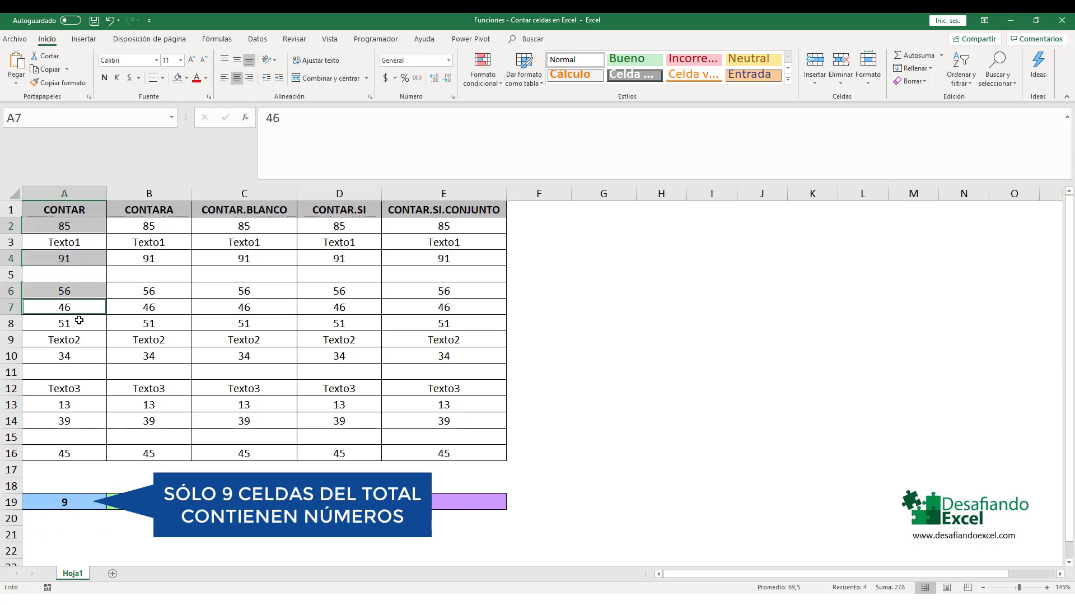
pyautogui.keyDown('ctrl'); pyautogui.click(65, 324); pyautogui.keyUp('ctrl')
pyautogui.keyDown('ctrl'); pyautogui.click(66, 357); pyautogui.keyUp('ctrl')
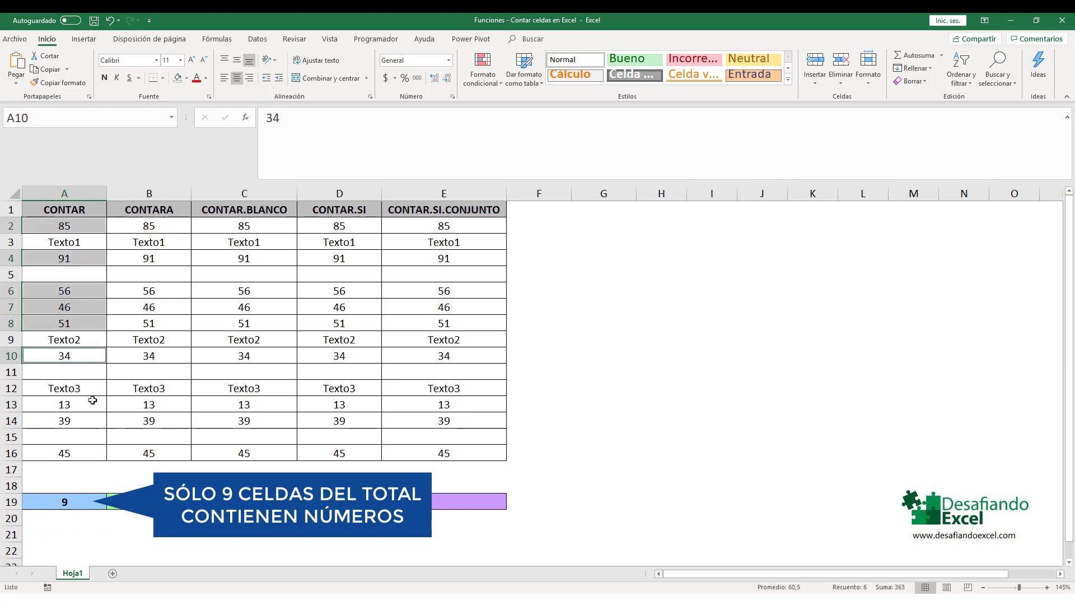
pyautogui.keyDown('ctrl'); pyautogui.click(61, 406); pyautogui.keyUp('ctrl')
pyautogui.keyDown('ctrl'); pyautogui.click(66, 422); pyautogui.keyUp('ctrl')
pyautogui.keyDown('ctrl'); pyautogui.click(65, 451); pyautogui.keyUp('ctrl')
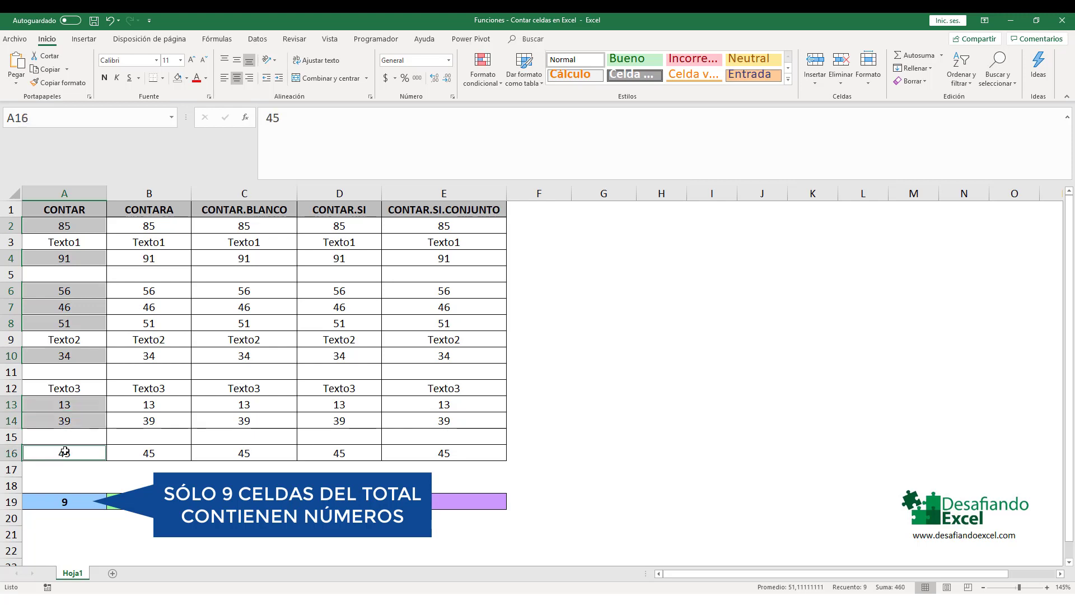
# Step: Fill the selected numeric cells light blue
pyautogui.click(186, 78)
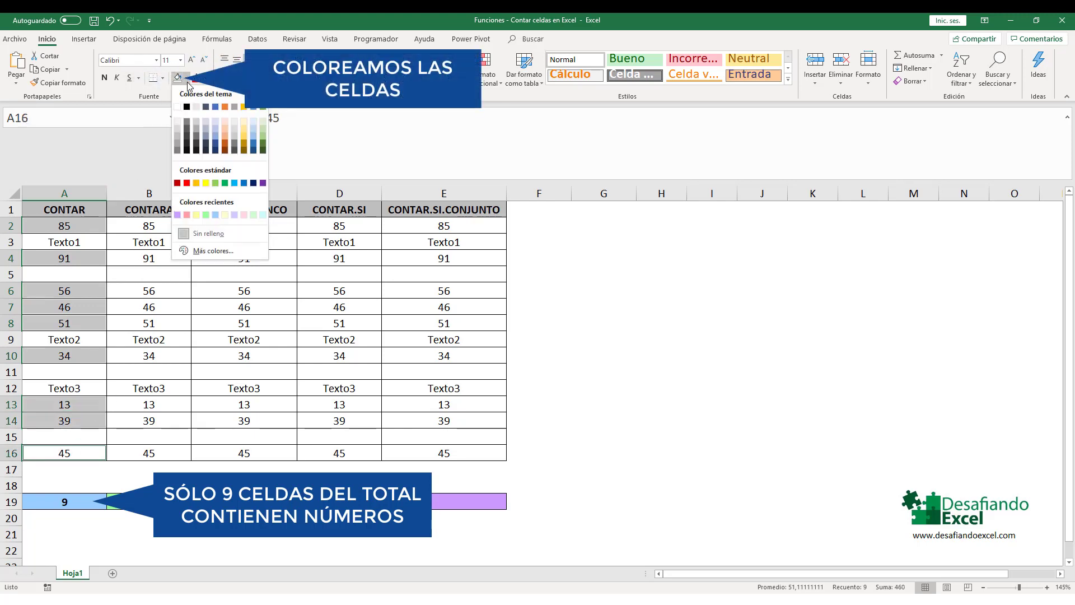
pyautogui.click(216, 216)
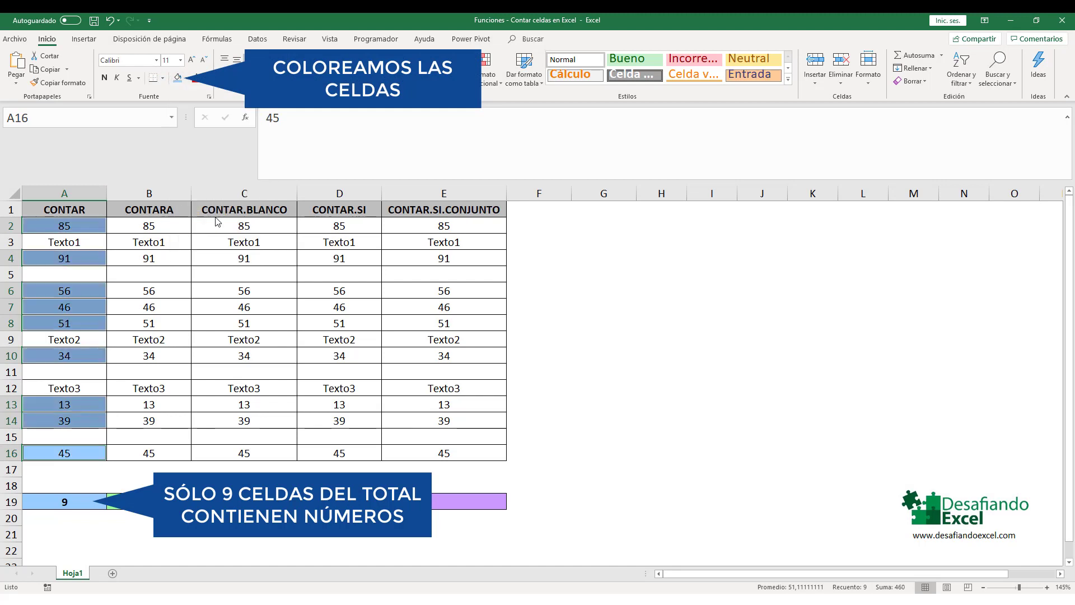
pyautogui.click(65, 498)
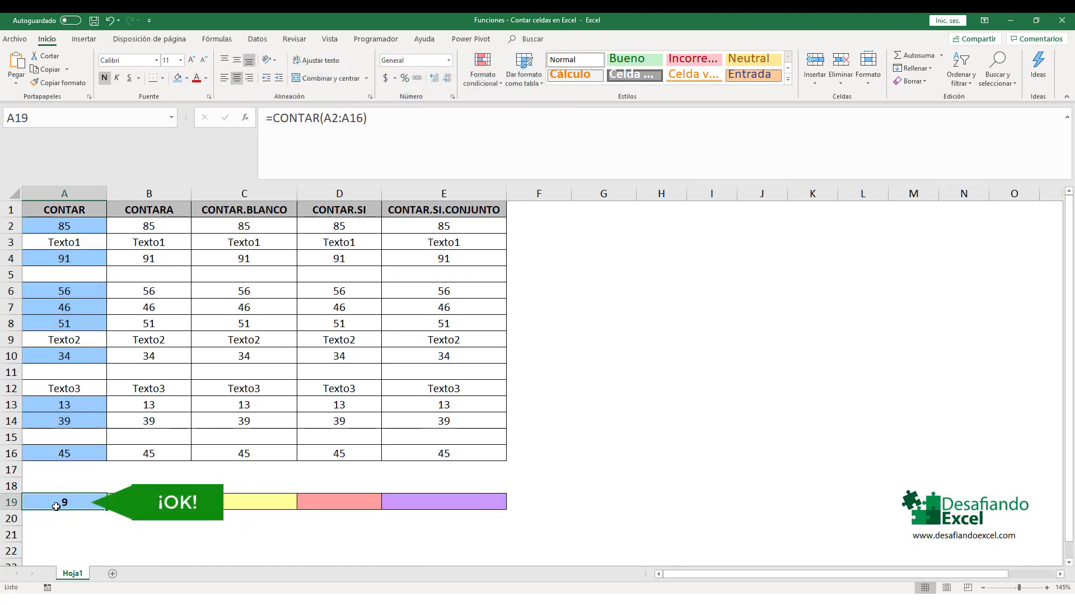
# Step: Enter =CONTARA(B2:B16) in B19, returning 12 non-empty cells
pyautogui.click(160, 213)
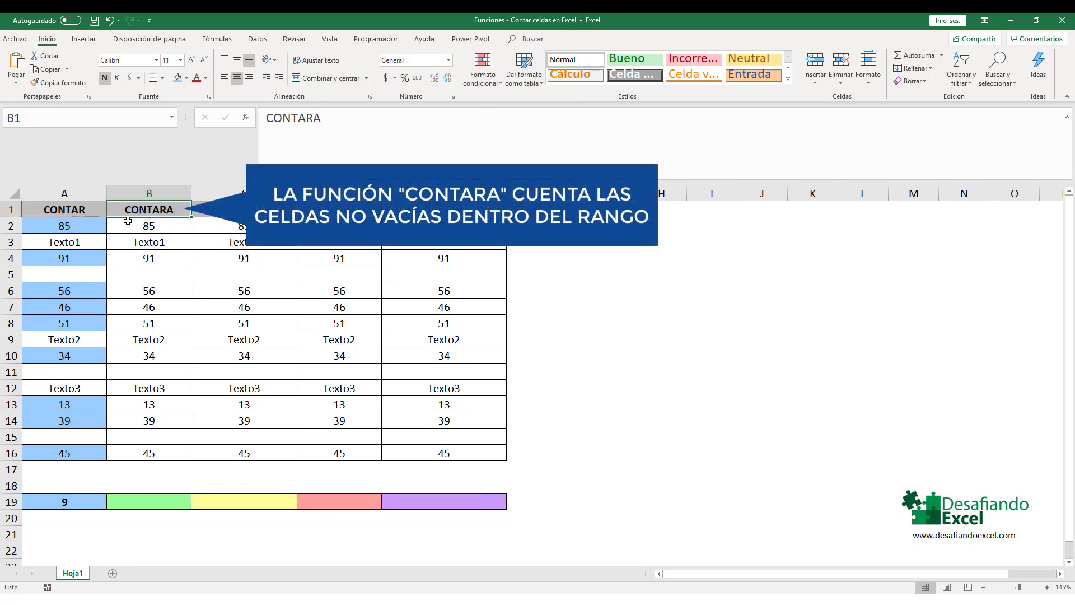
pyautogui.doubleClick(134, 500)
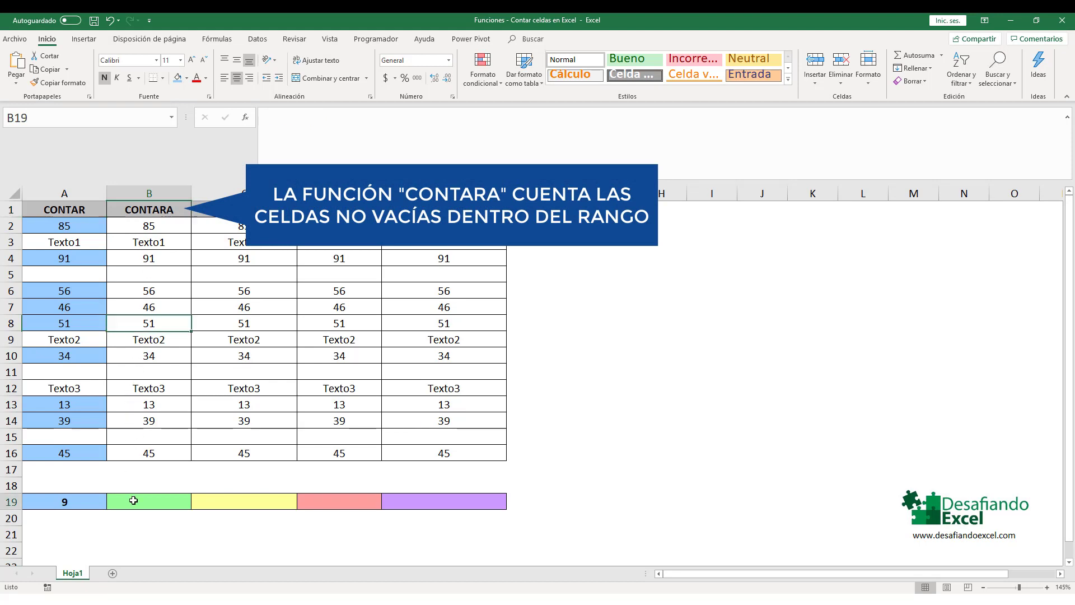
pyautogui.write('=')
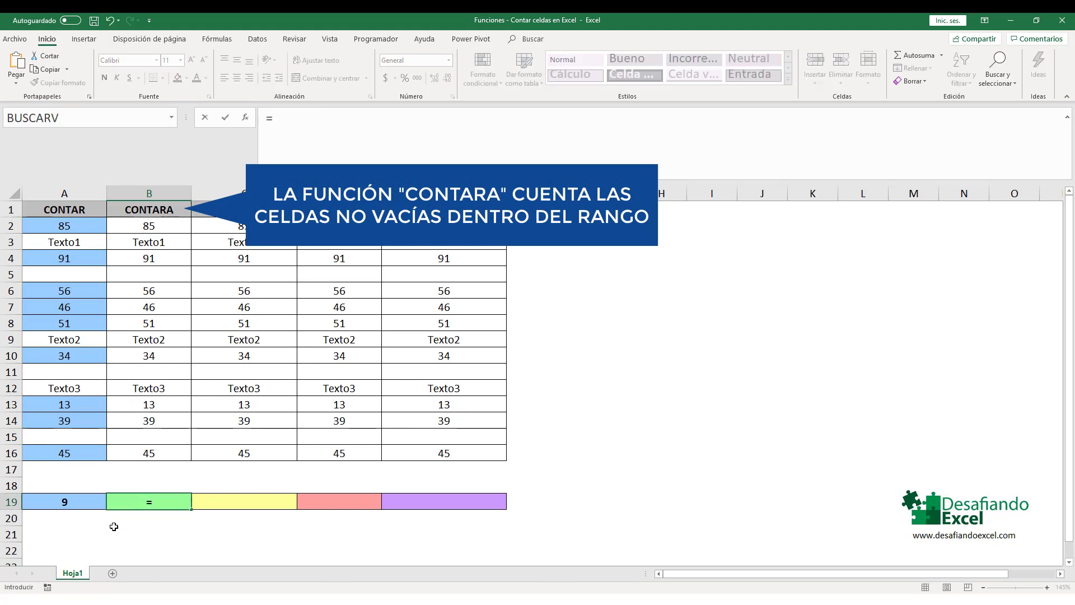
pyautogui.write('CONTARA')
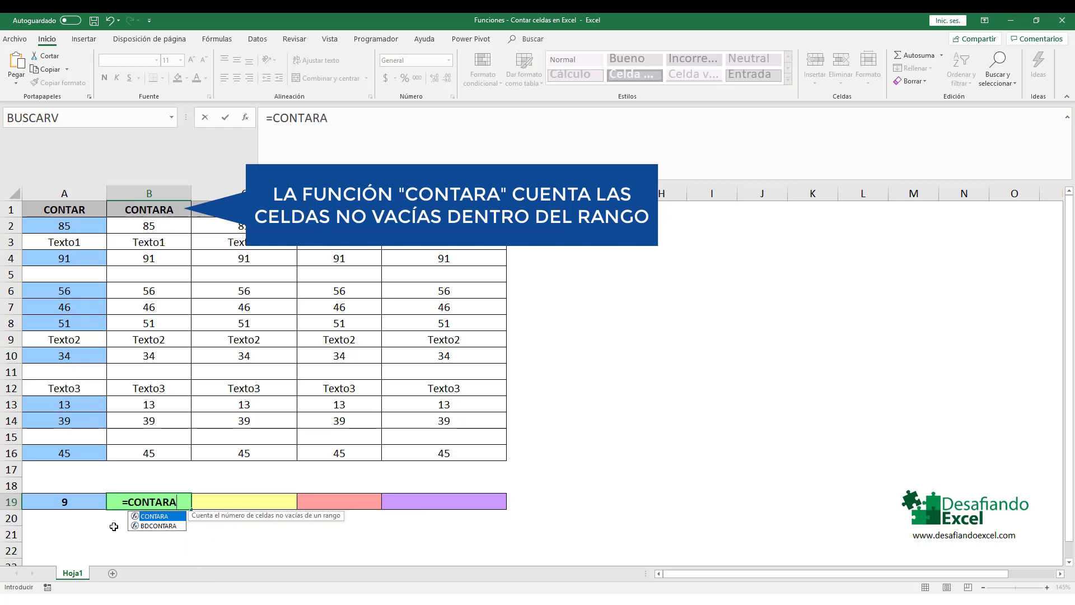
pyautogui.write('(')
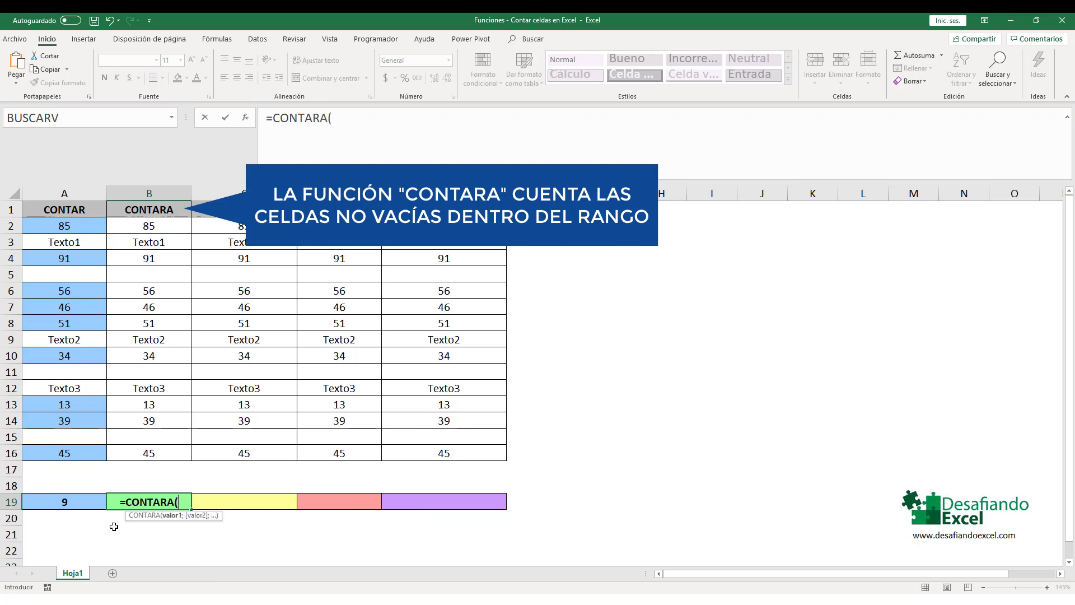
pyautogui.moveTo(144, 227); pyautogui.dragTo(132, 450)
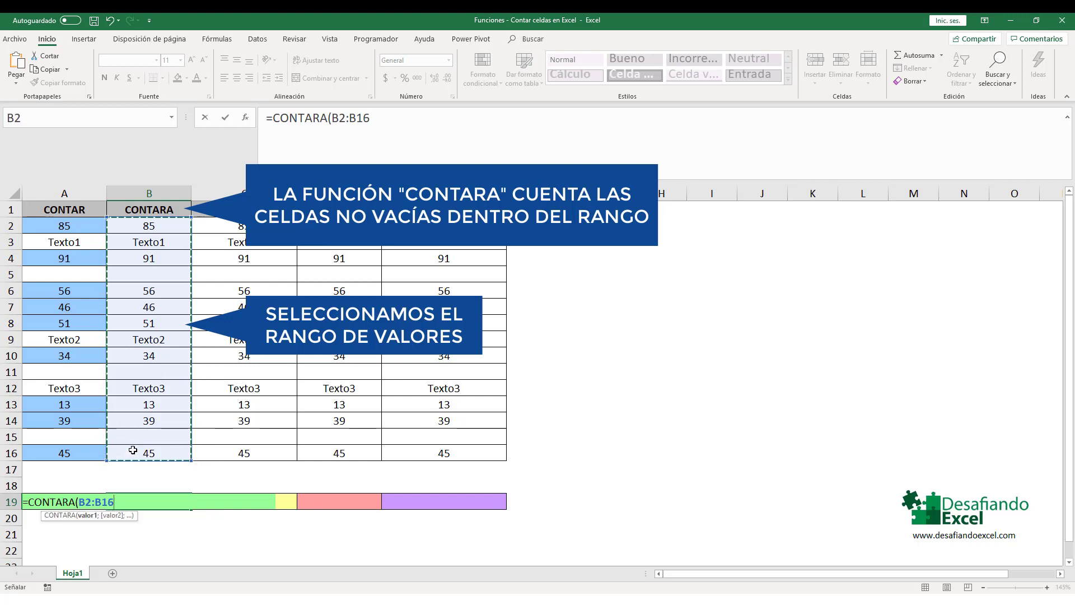
pyautogui.write(')')
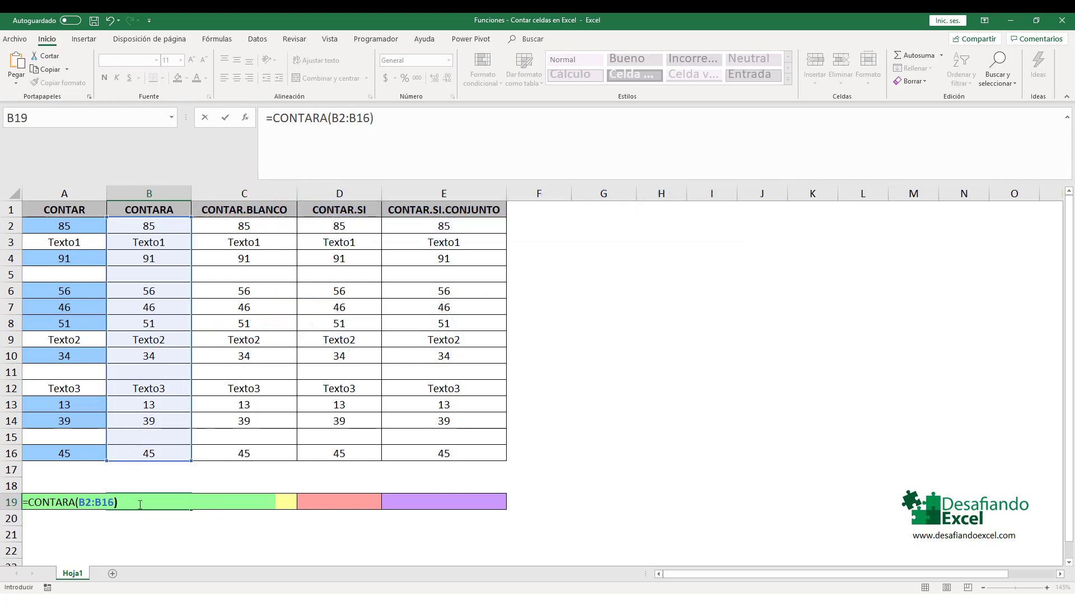
pyautogui.press('Return')
# Step: Select the twelve non-empty cells in B2:B16, from B2 through B16
pyautogui.click(140, 503)
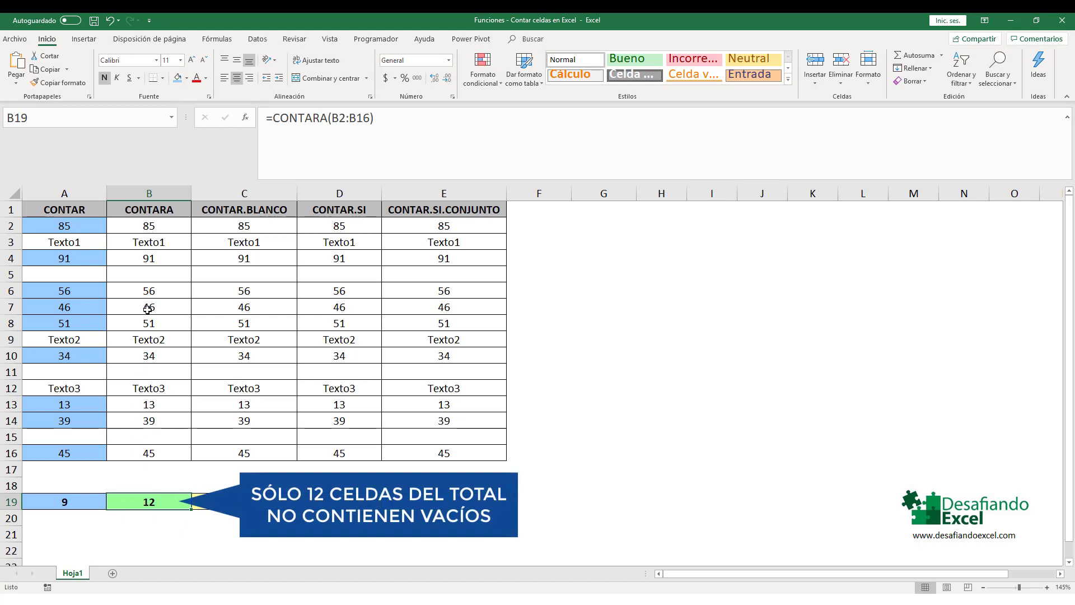
pyautogui.click(144, 225)
pyautogui.keyDown('ctrl'); pyautogui.click(147, 241); pyautogui.keyUp('ctrl')
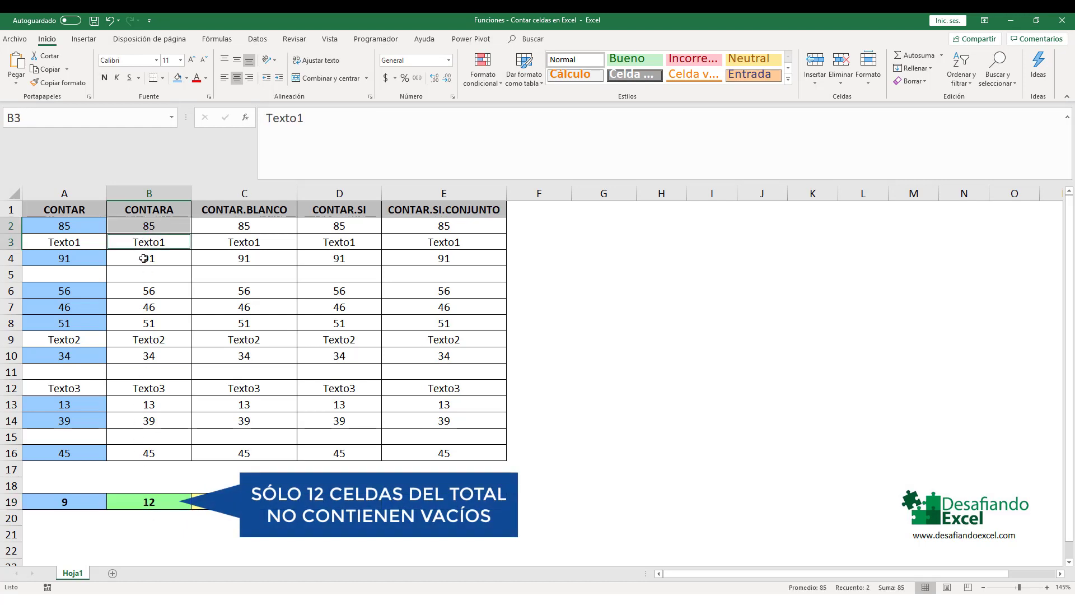
pyautogui.keyDown('ctrl'); pyautogui.click(144, 259); pyautogui.keyUp('ctrl')
pyautogui.keyDown('ctrl'); pyautogui.click(148, 291); pyautogui.keyUp('ctrl')
pyautogui.keyDown('ctrl'); pyautogui.click(147, 307); pyautogui.keyUp('ctrl')
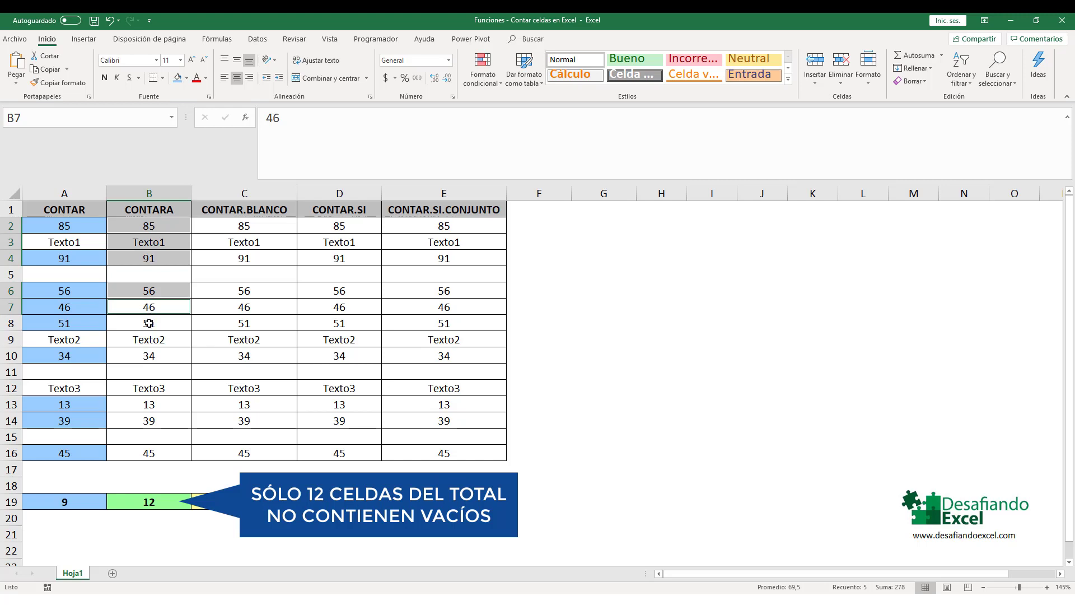
pyautogui.keyDown('ctrl'); pyautogui.click(149, 323); pyautogui.keyUp('ctrl')
pyautogui.keyDown('ctrl'); pyautogui.click(148, 340); pyautogui.keyUp('ctrl')
pyautogui.keyDown('ctrl'); pyautogui.click(149, 354); pyautogui.keyUp('ctrl')
pyautogui.keyDown('ctrl'); pyautogui.click(149, 387); pyautogui.keyUp('ctrl')
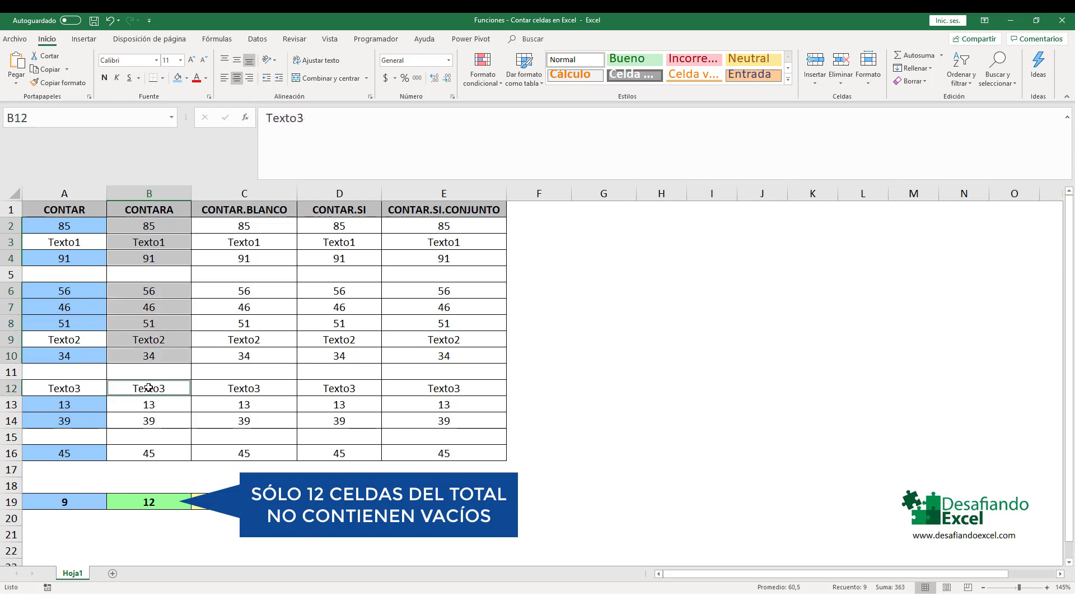
pyautogui.keyDown('ctrl'); pyautogui.click(151, 405); pyautogui.keyUp('ctrl')
pyautogui.keyDown('ctrl'); pyautogui.click(149, 419); pyautogui.keyUp('ctrl')
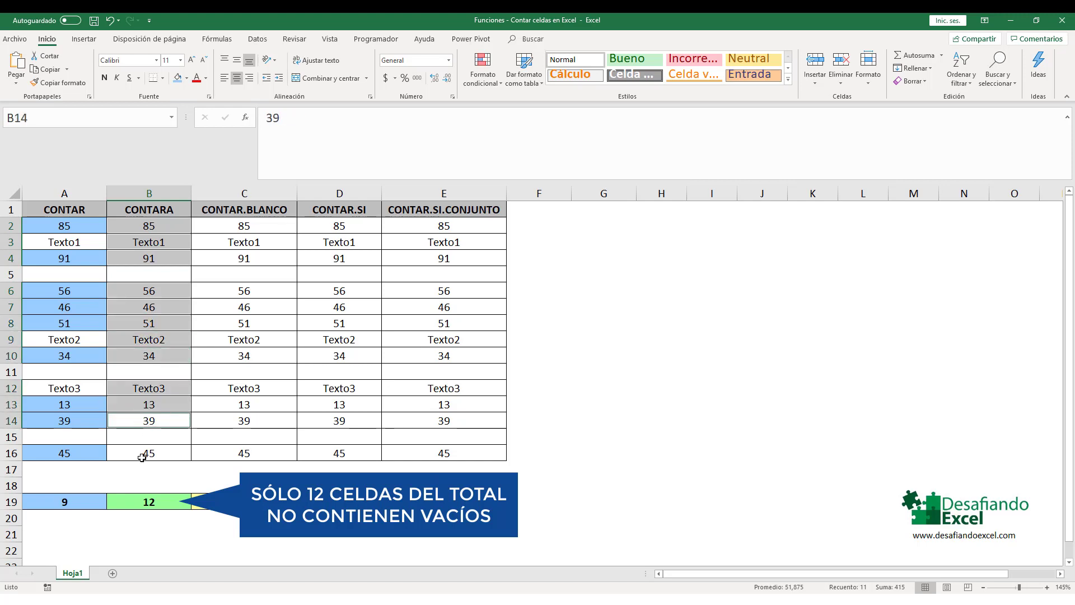
pyautogui.keyDown('ctrl'); pyautogui.click(147, 453); pyautogui.keyUp('ctrl')
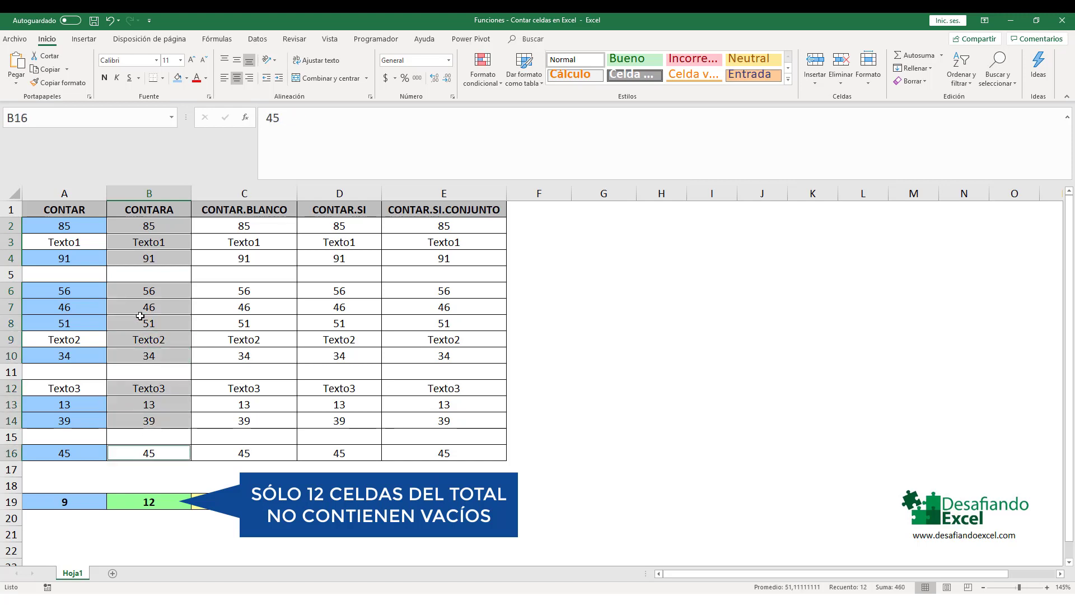
# Step: Fill the selected column B cells light green
pyautogui.click(188, 78)
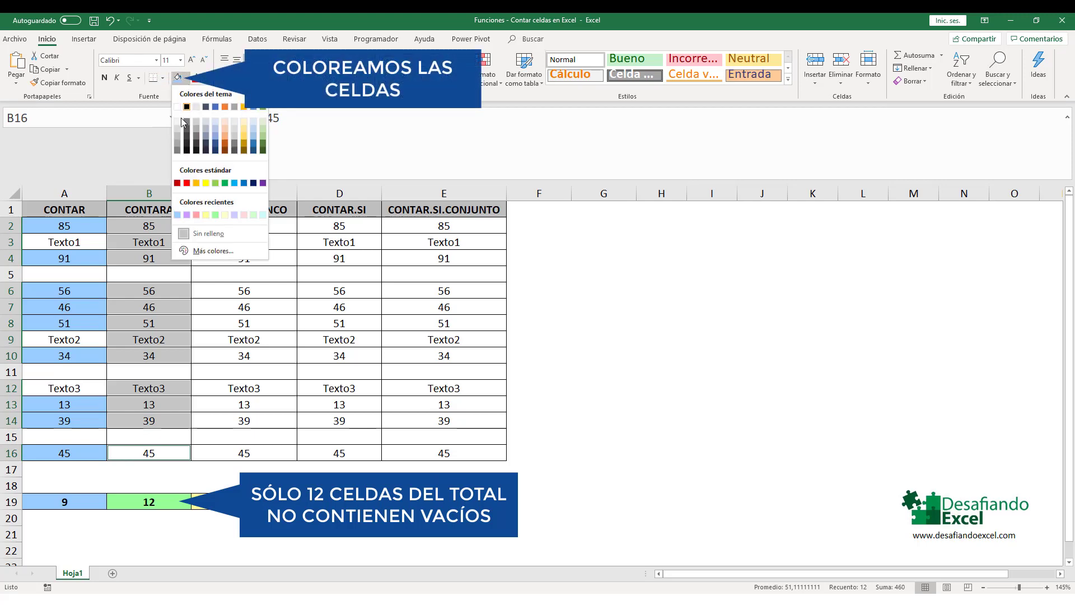
pyautogui.click(216, 215)
pyautogui.click(148, 501)
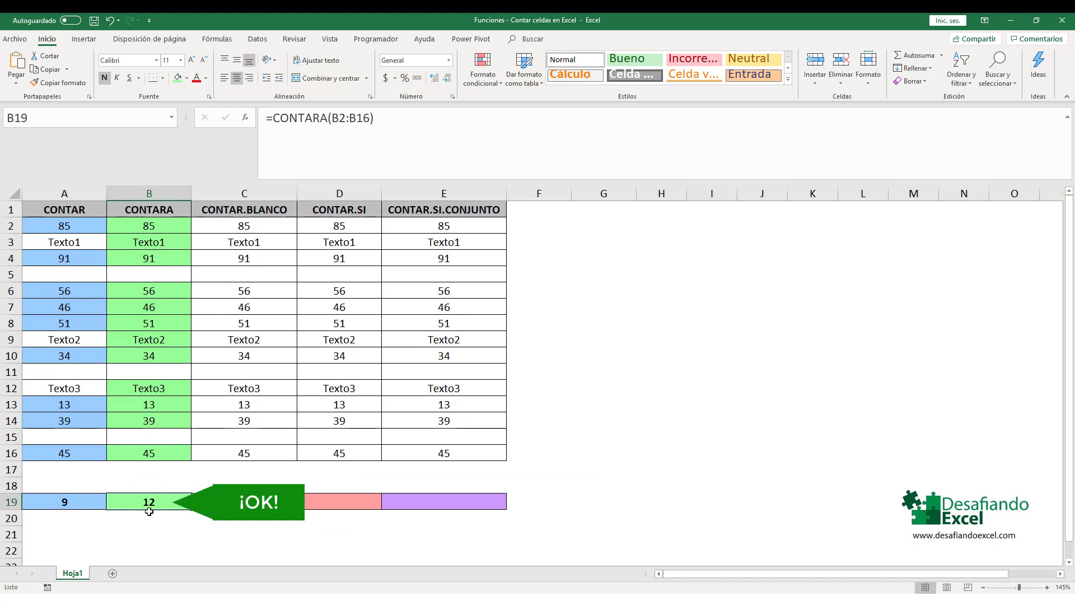
# Step: Enter =CONTAR.BLANCO(C2:C16) in C19, returning 3 empty cells
pyautogui.click(246, 215)
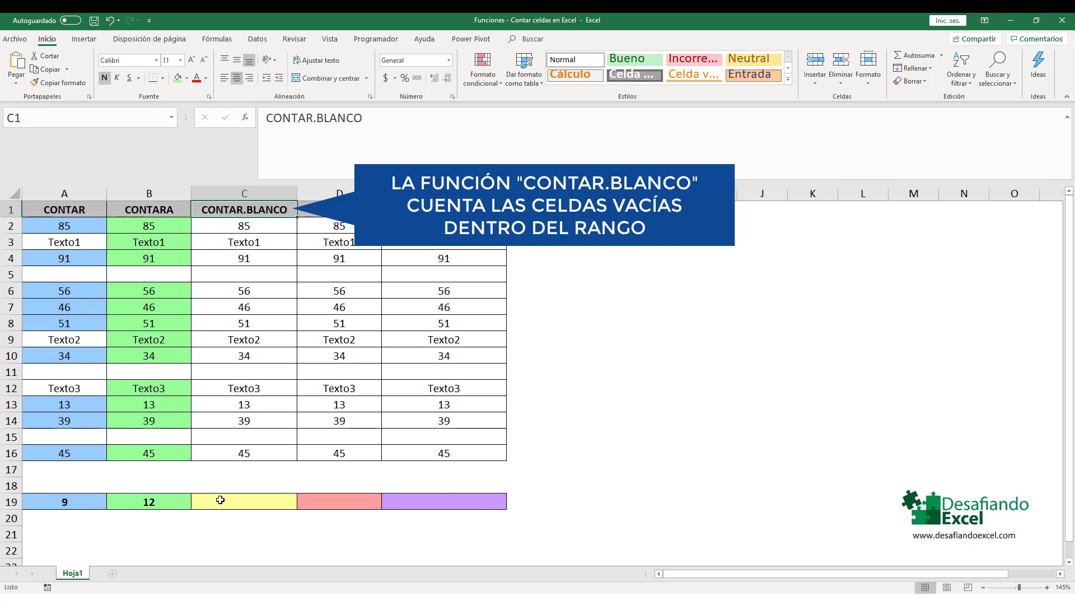
pyautogui.click(220, 500)
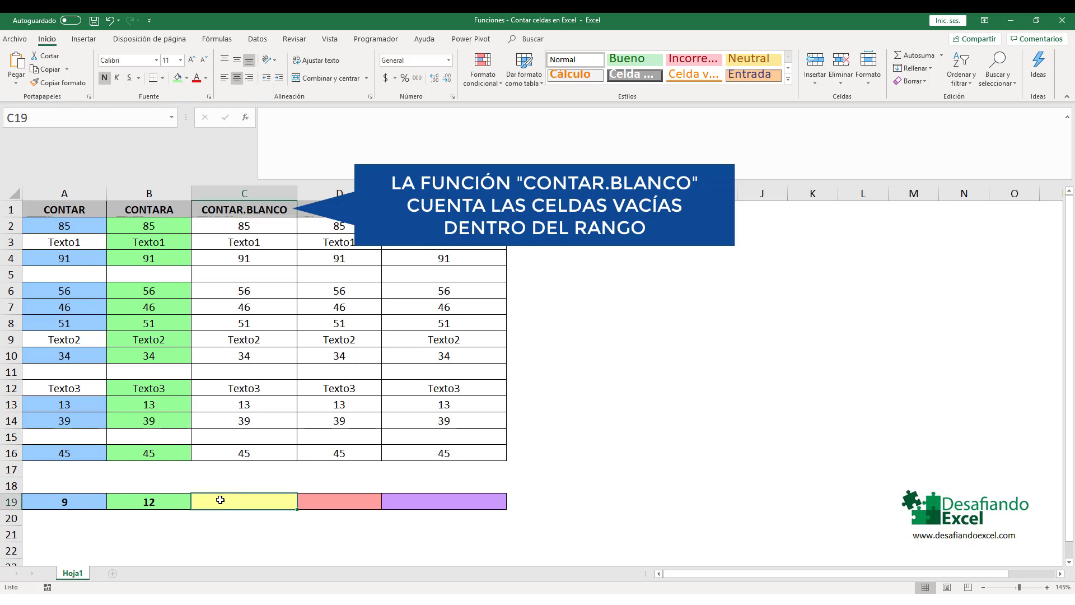
pyautogui.write('=')
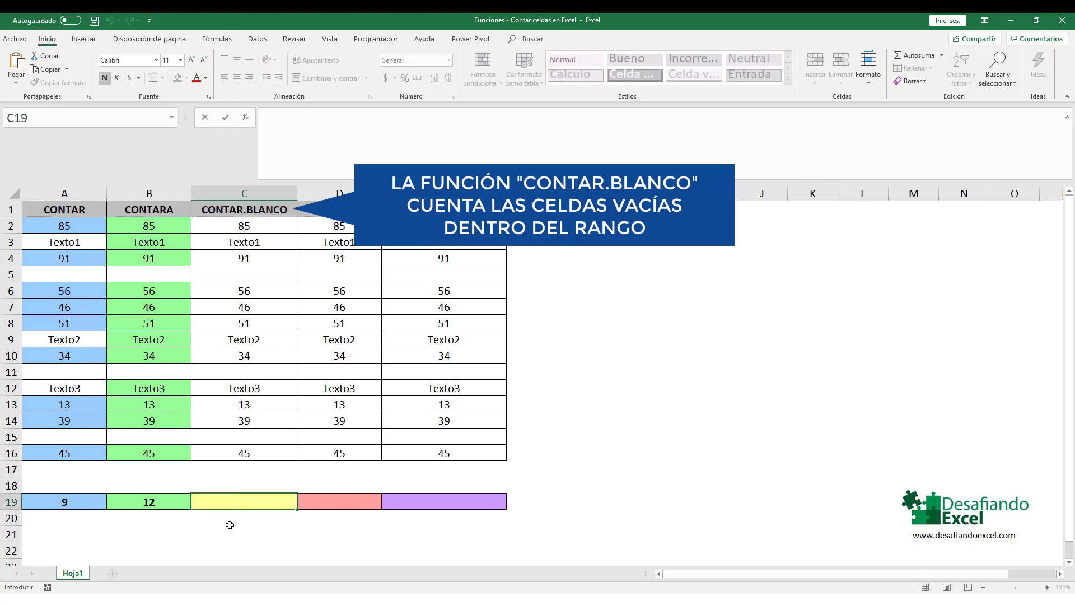
pyautogui.write('CONT')
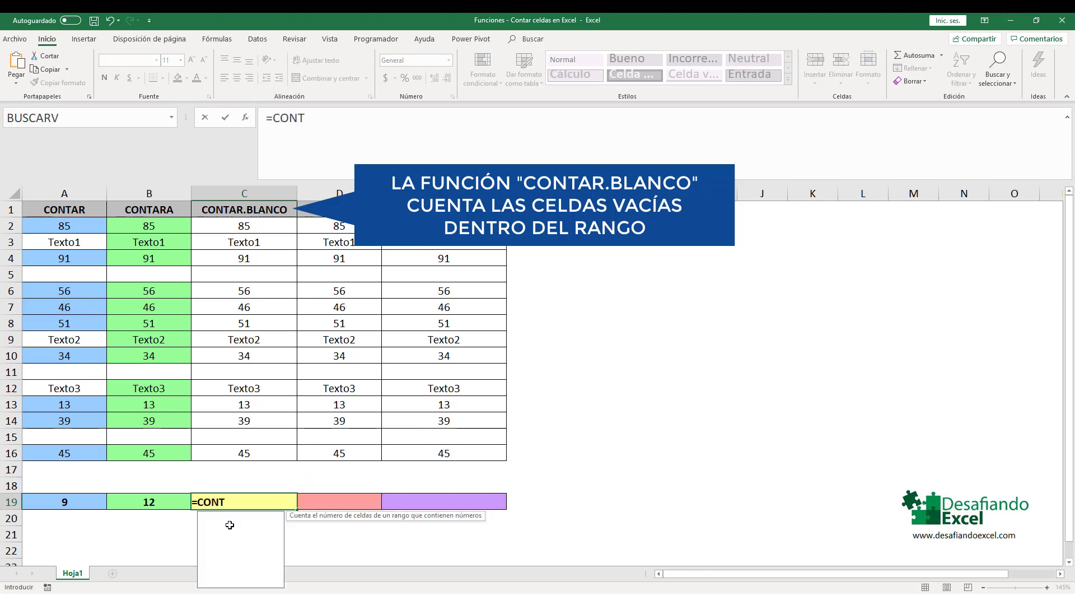
pyautogui.write('AR.BLA')
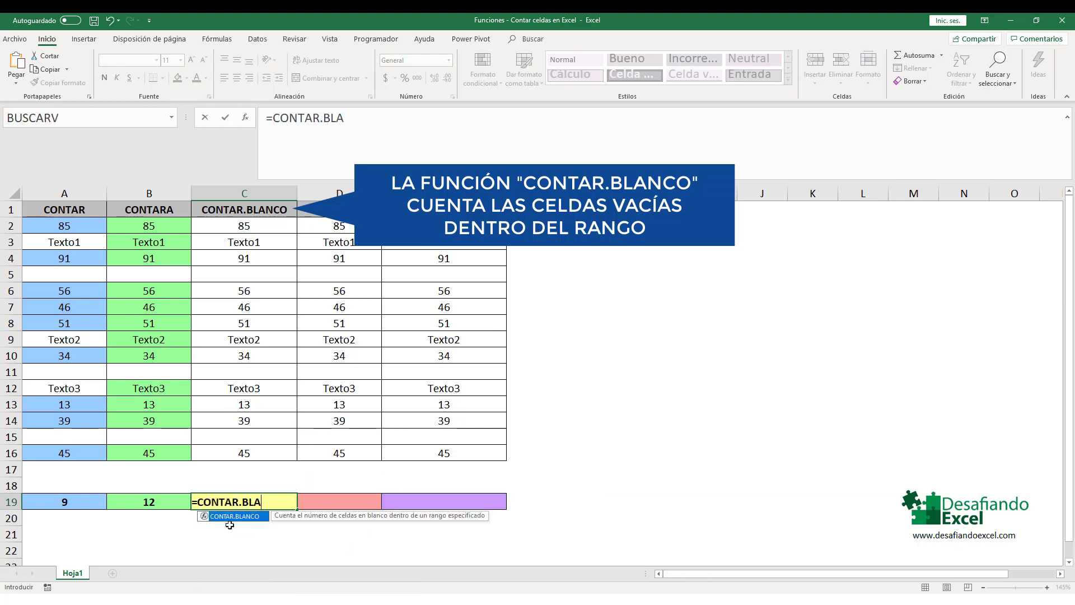
pyautogui.write('NCO')
pyautogui.write('(')
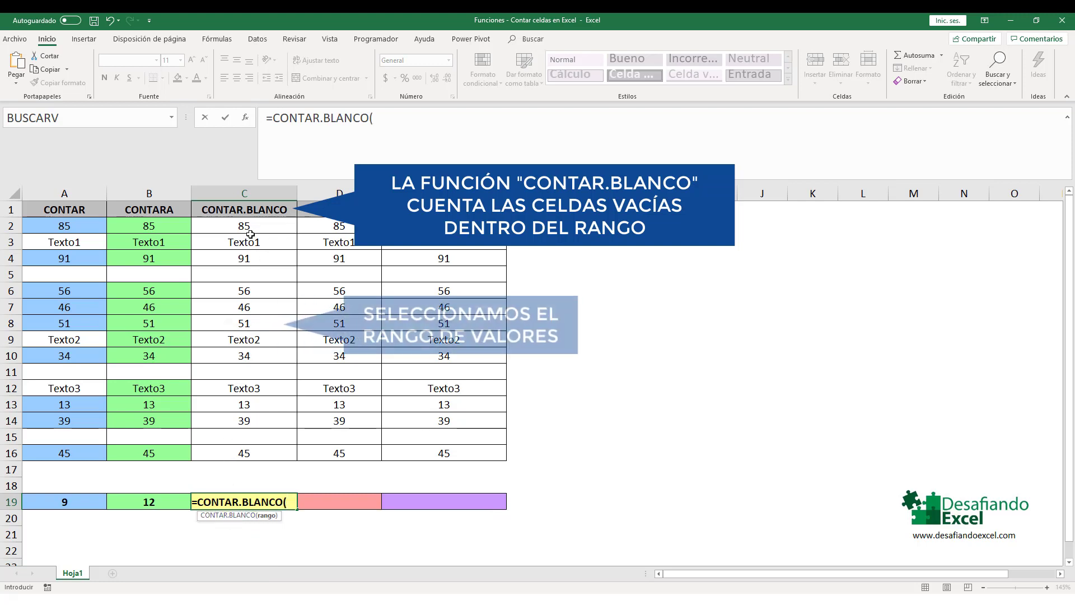
pyautogui.moveTo(244, 226); pyautogui.dragTo(245, 458)
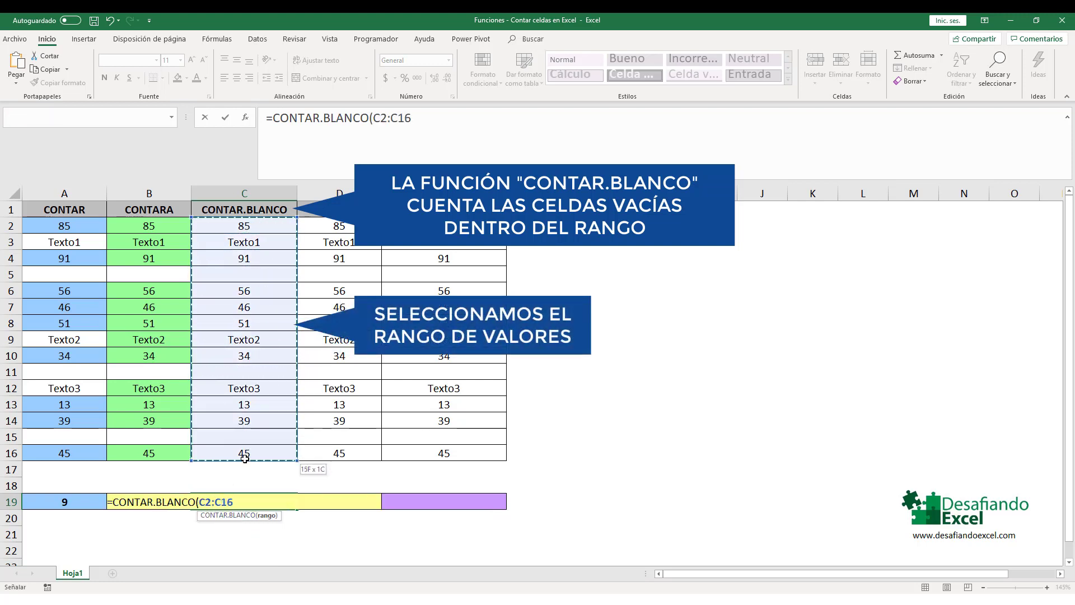
pyautogui.press('Return')
pyautogui.click(267, 502)
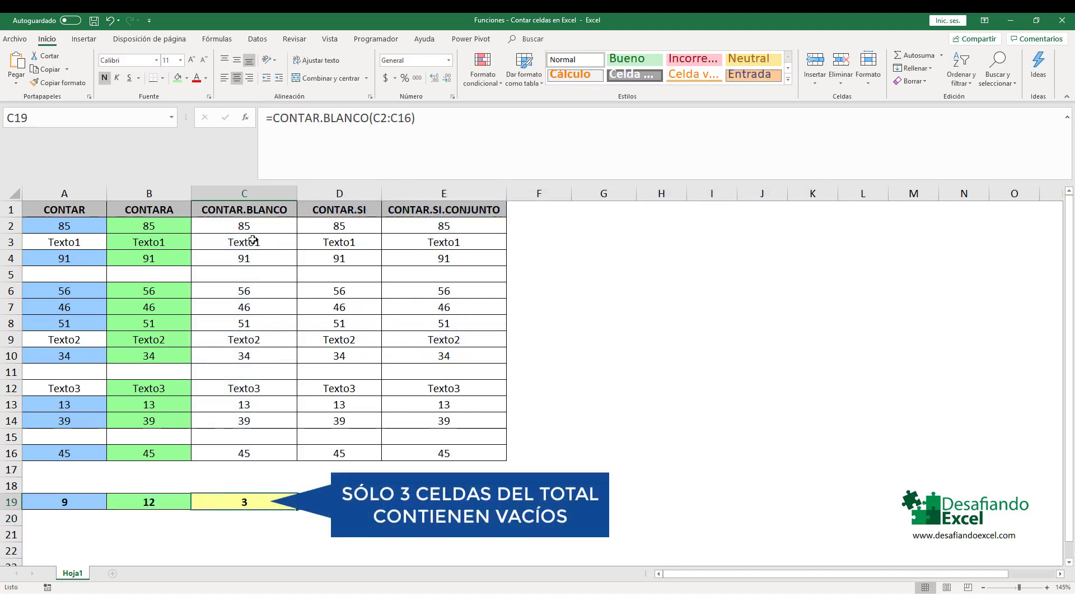
pyautogui.click(245, 274)
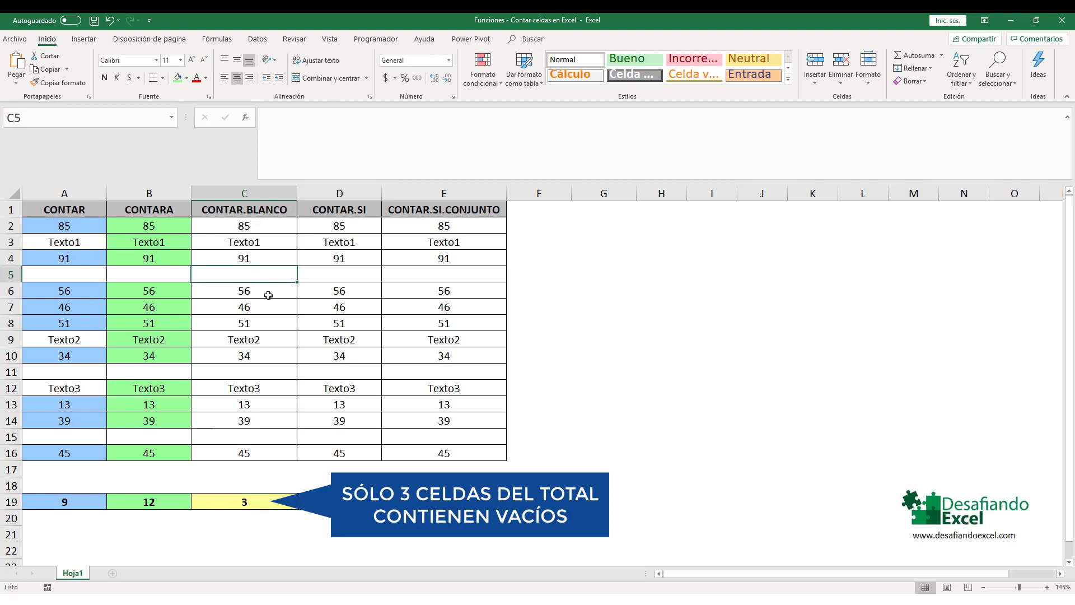
# Step: Fill the empty cells C5, C11 and C15 light yellow
pyautogui.keyDown('ctrl'); pyautogui.click(242, 371); pyautogui.keyUp('ctrl')
pyautogui.keyDown('ctrl'); pyautogui.click(242, 436); pyautogui.keyUp('ctrl')
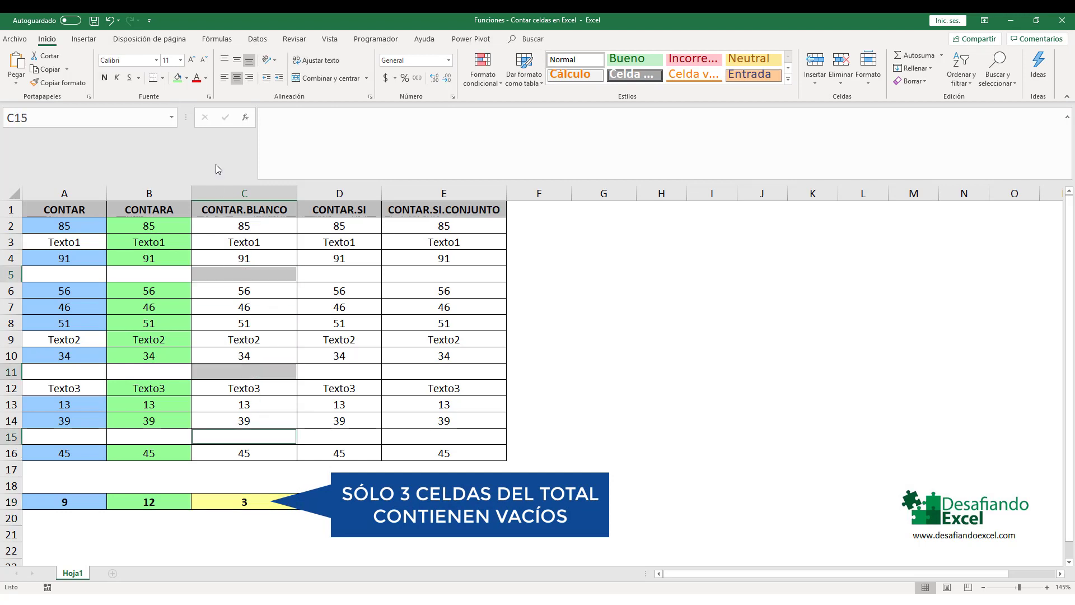
pyautogui.click(186, 77)
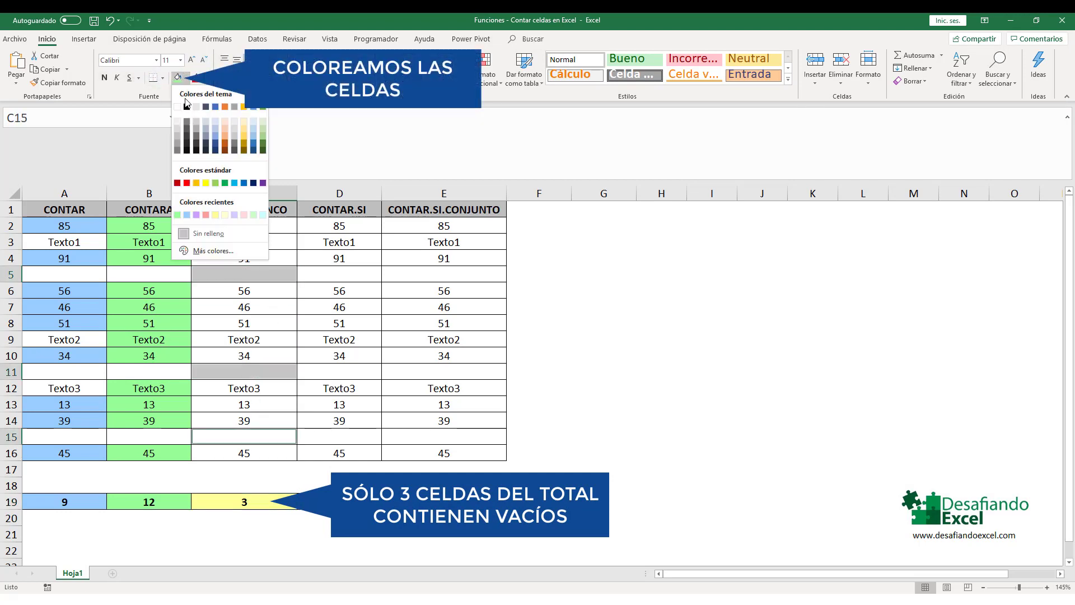
pyautogui.click(215, 215)
pyautogui.click(244, 501)
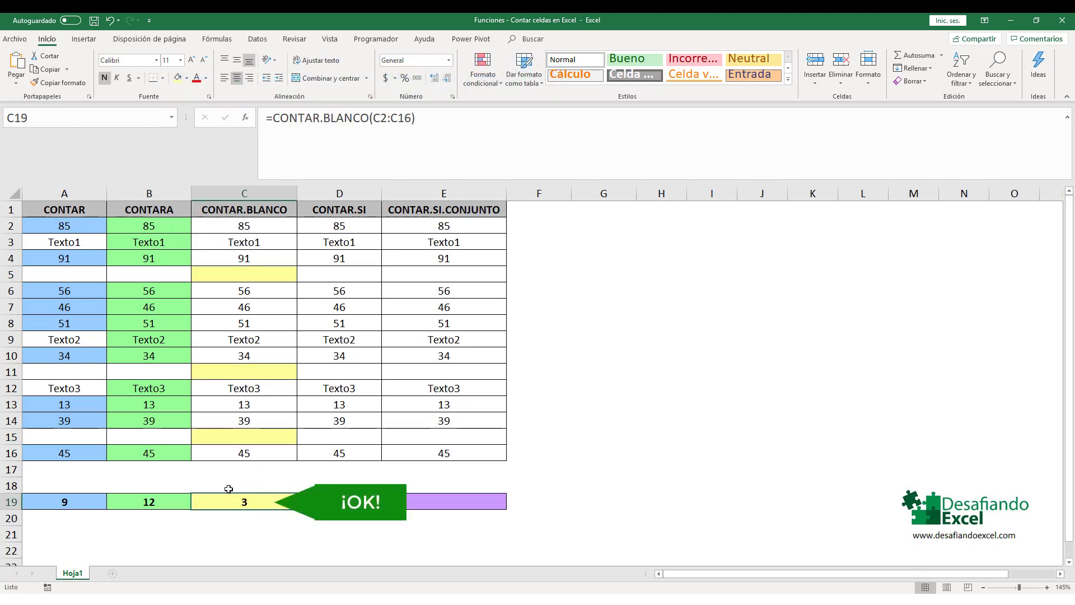
pyautogui.click(349, 207)
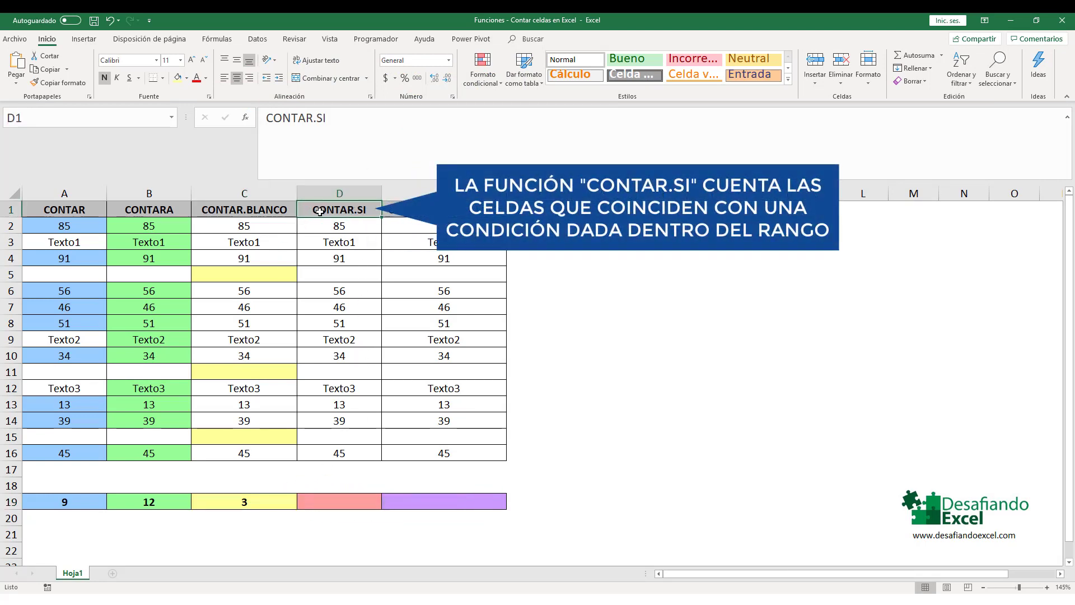
# Step: Type =CONTAR.SI(D2:D16;">70") into D19 to count values above 70
pyautogui.click(336, 502)
pyautogui.doubleClick(332, 503)
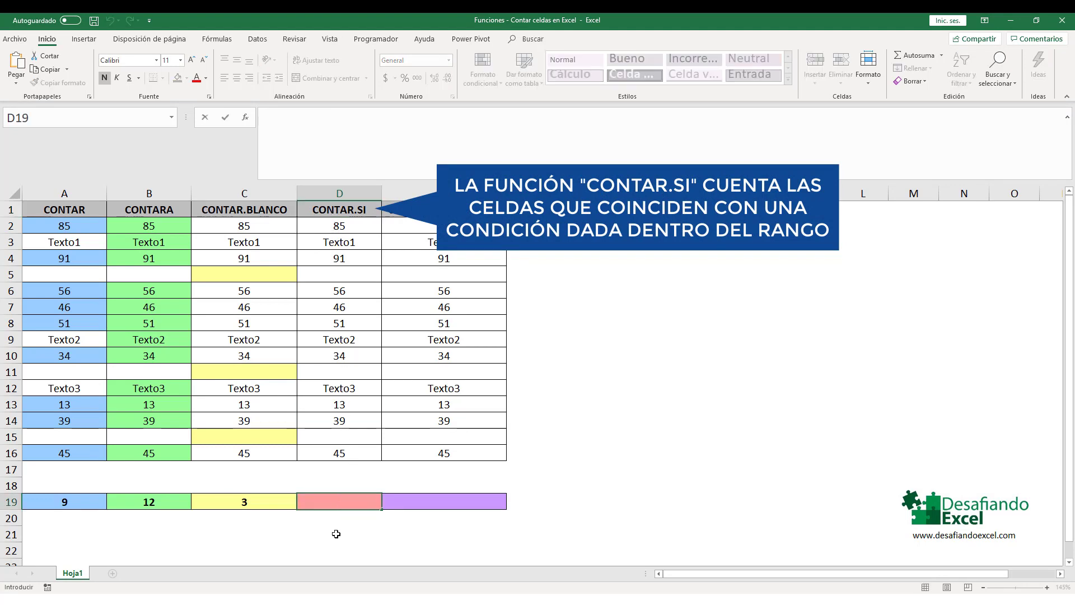
pyautogui.write('=CONTAR')
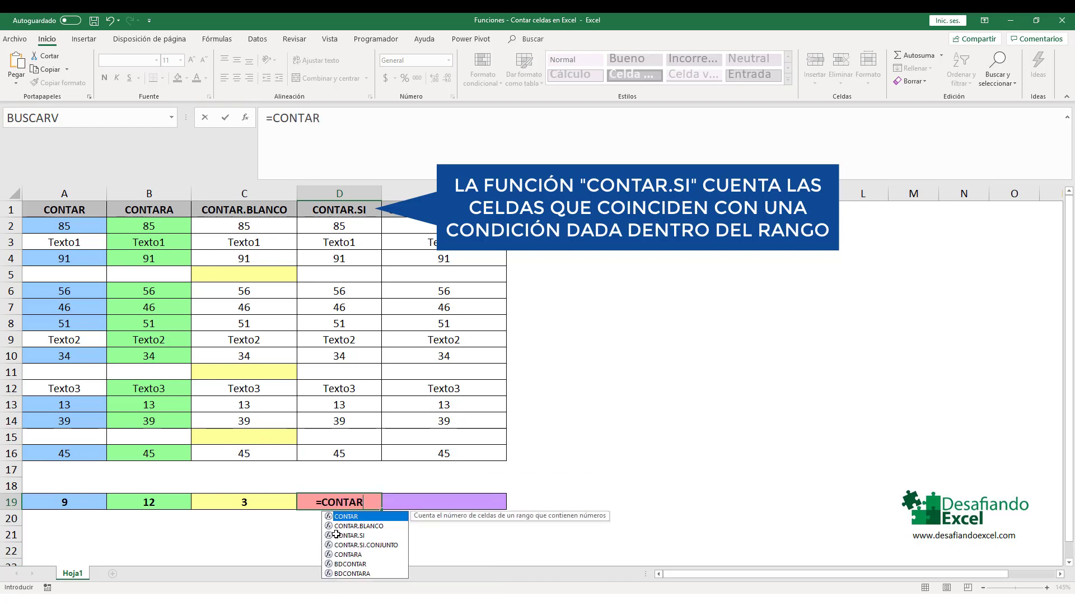
pyautogui.write('.SI')
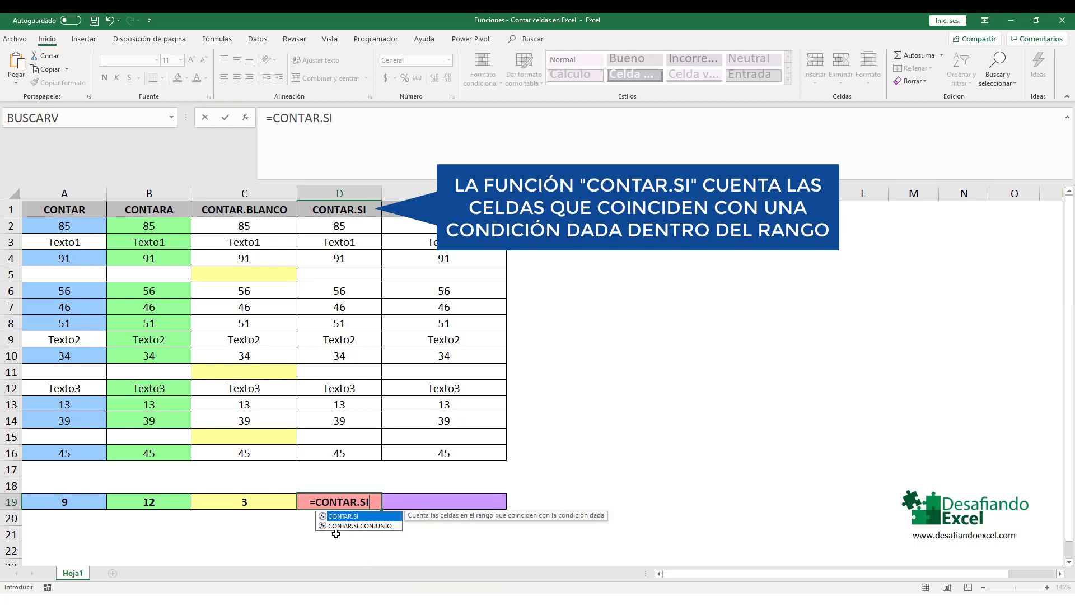
pyautogui.write('(')
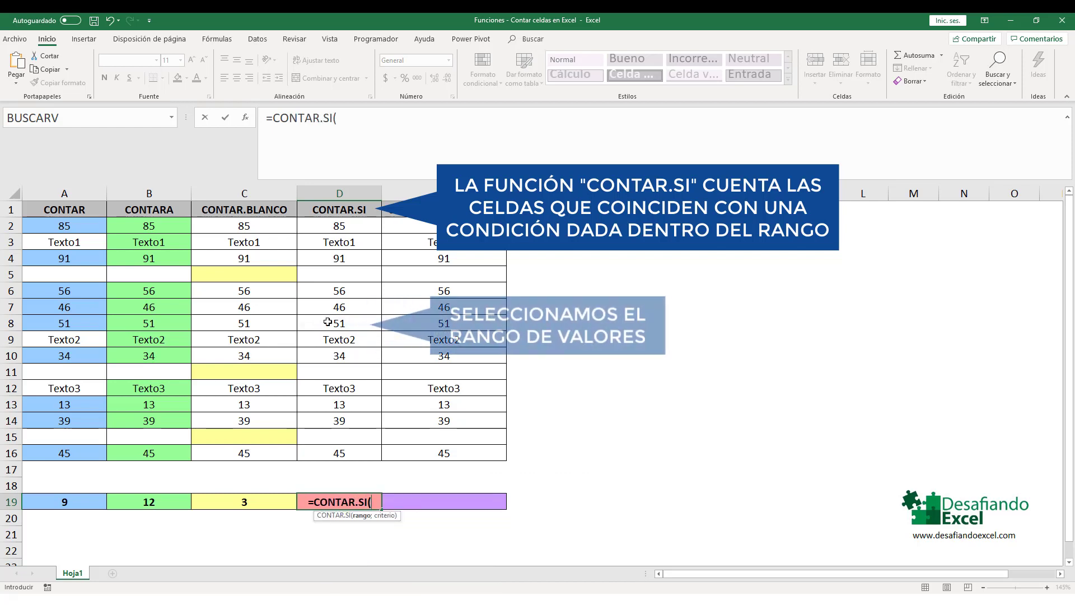
pyautogui.moveTo(339, 224)
pyautogui.mouseDown()
pyautogui.moveTo(318, 338)
pyautogui.moveTo(327, 457)
pyautogui.mouseUp()
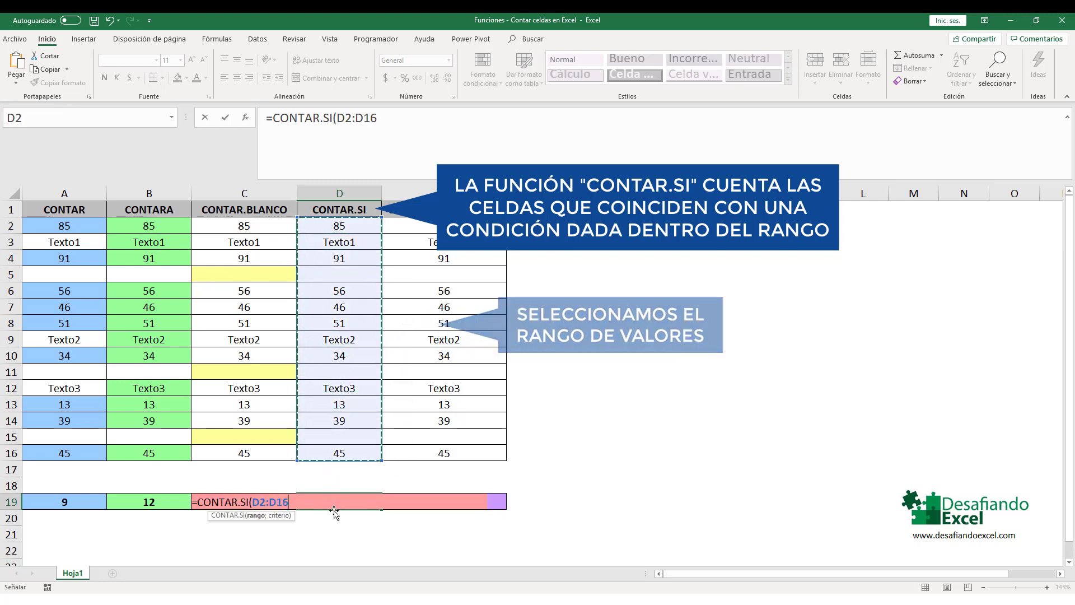
pyautogui.write(';"<')
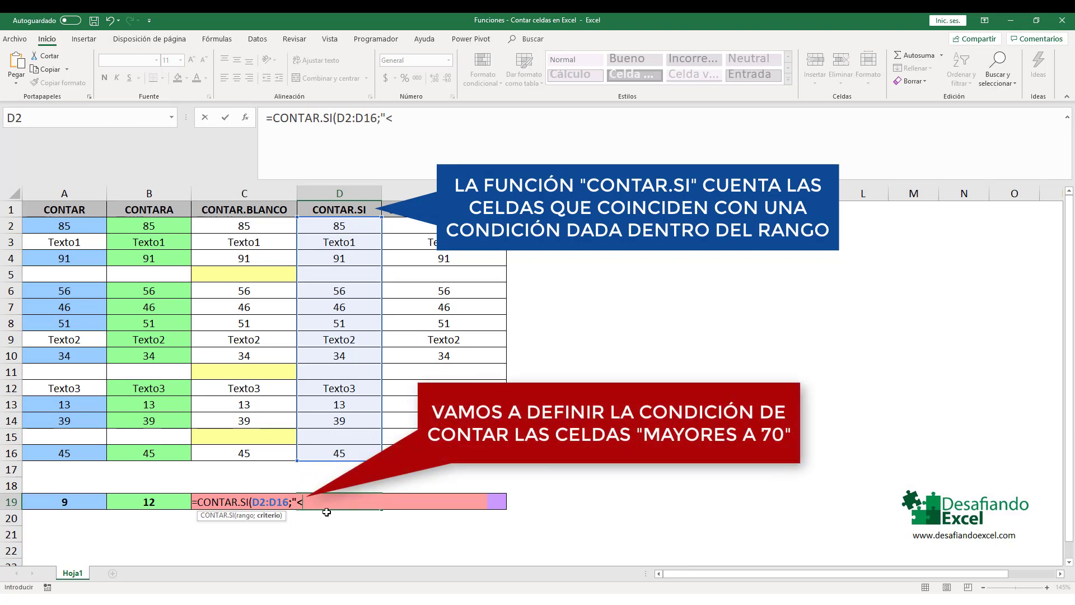
pyautogui.press('BackSpace')
pyautogui.write('>70"')
pyautogui.write(')')
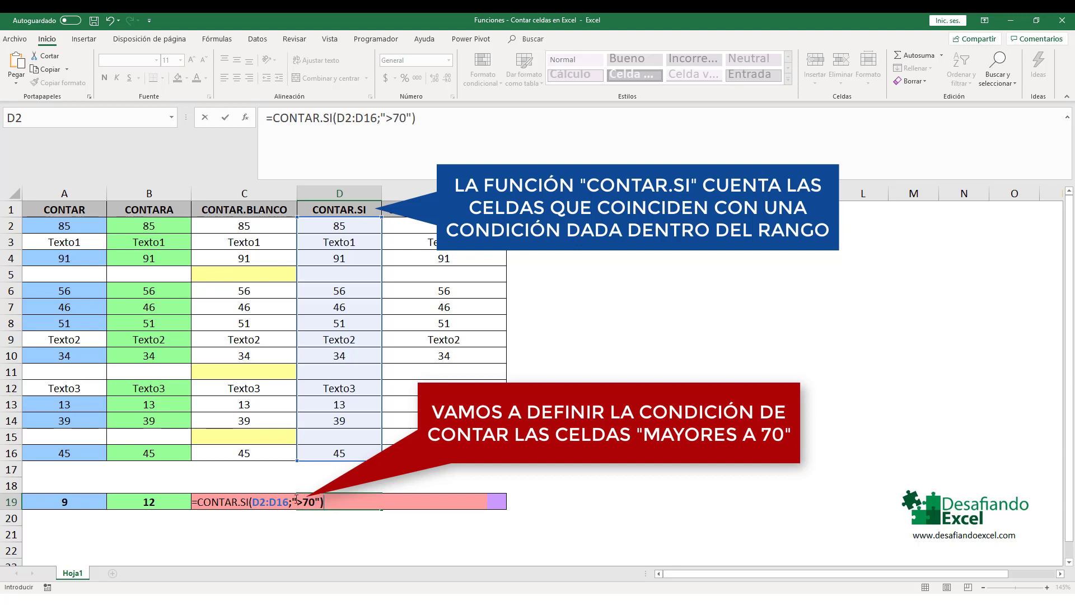
# Step: Commit the CONTAR.SI formula, returning 2, and fill D2 and D4 pink
pyautogui.press('Return')
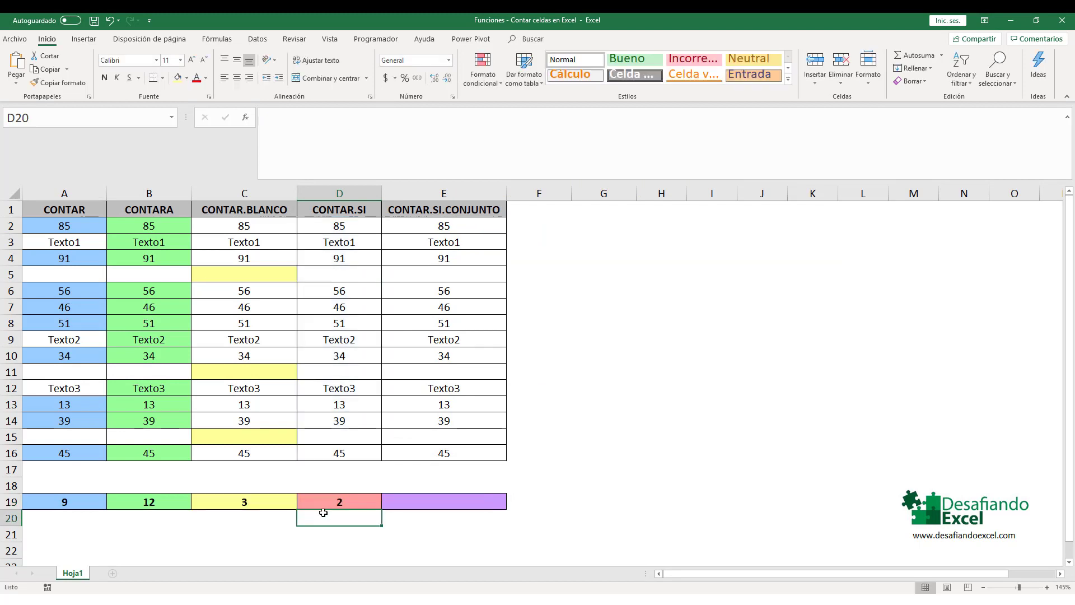
pyautogui.click(325, 503)
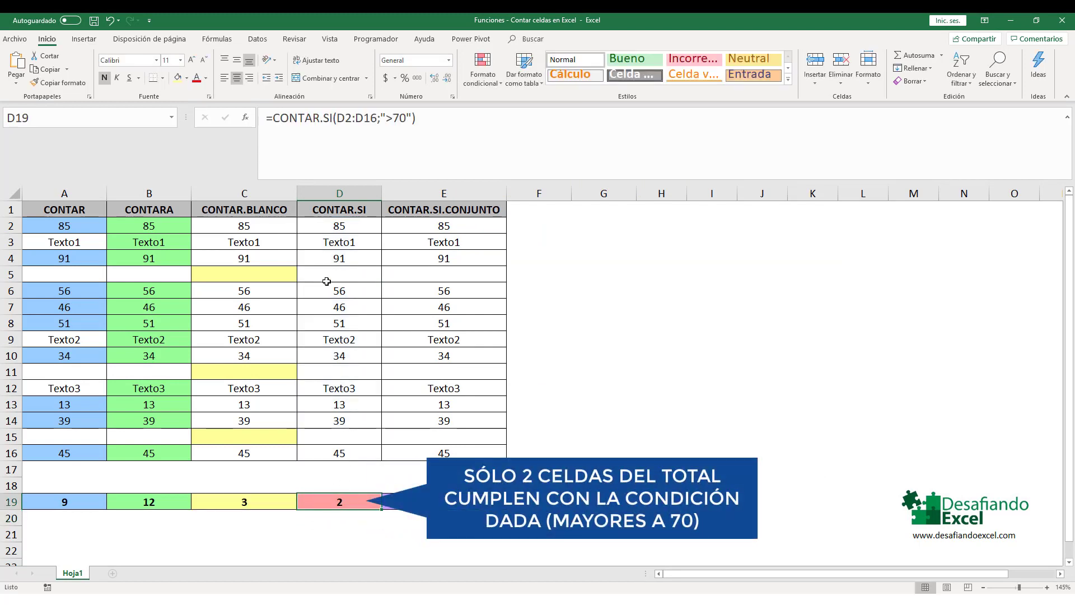
pyautogui.click(325, 226)
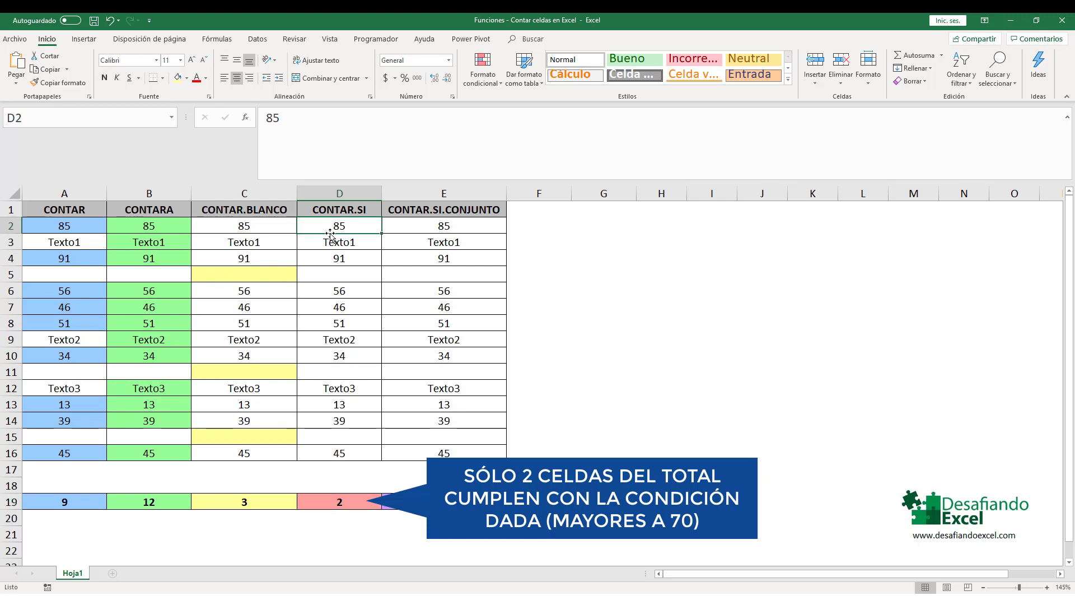
pyautogui.keyDown('ctrl'); pyautogui.click(334, 259); pyautogui.keyUp('ctrl')
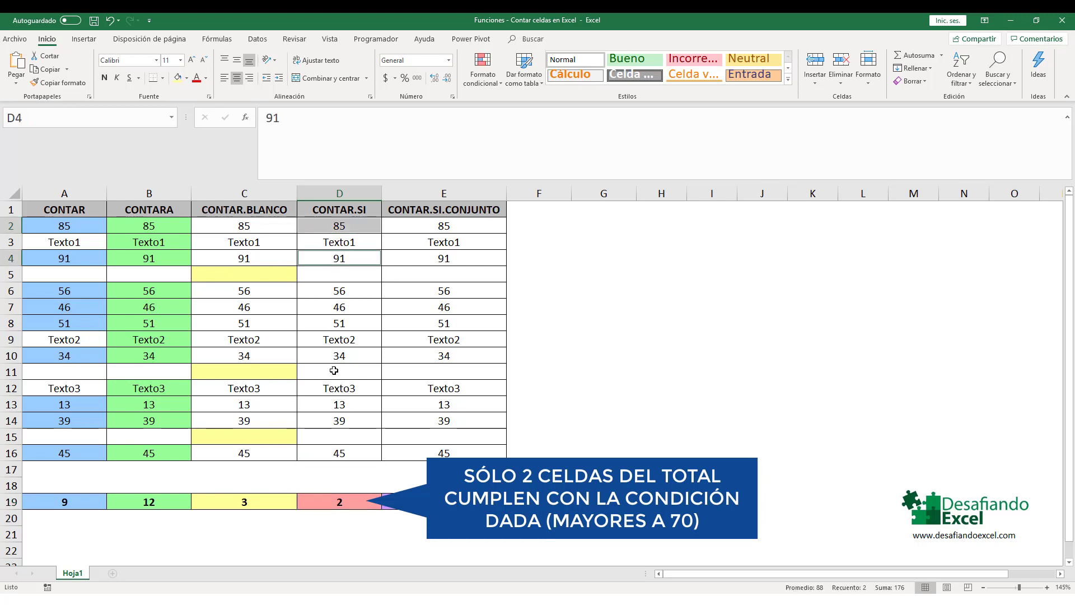
pyautogui.click(187, 80)
pyautogui.click(215, 214)
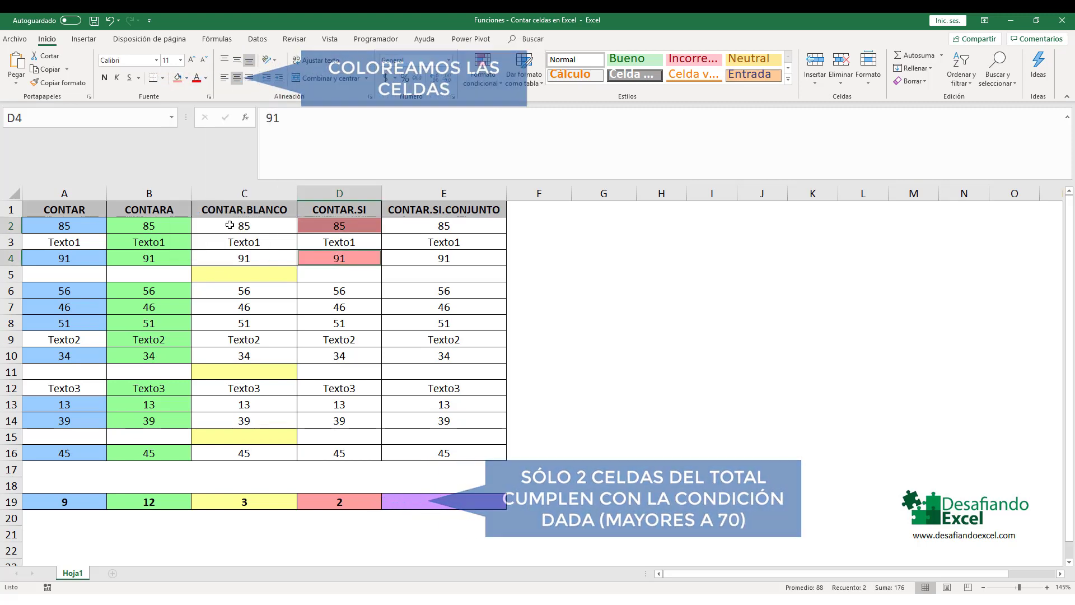
pyautogui.click(349, 498)
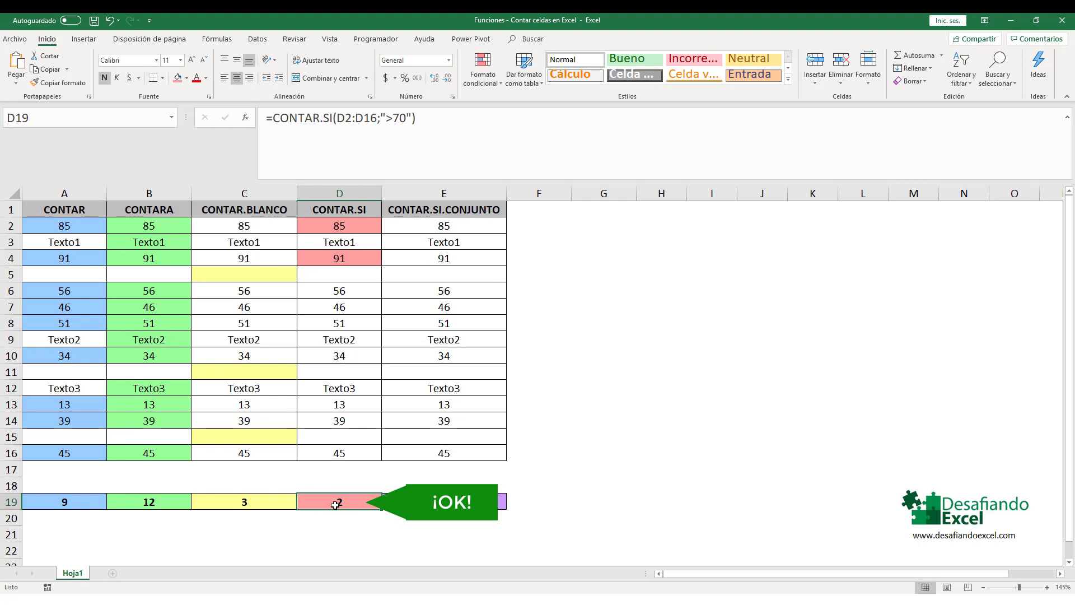
pyautogui.click(443, 215)
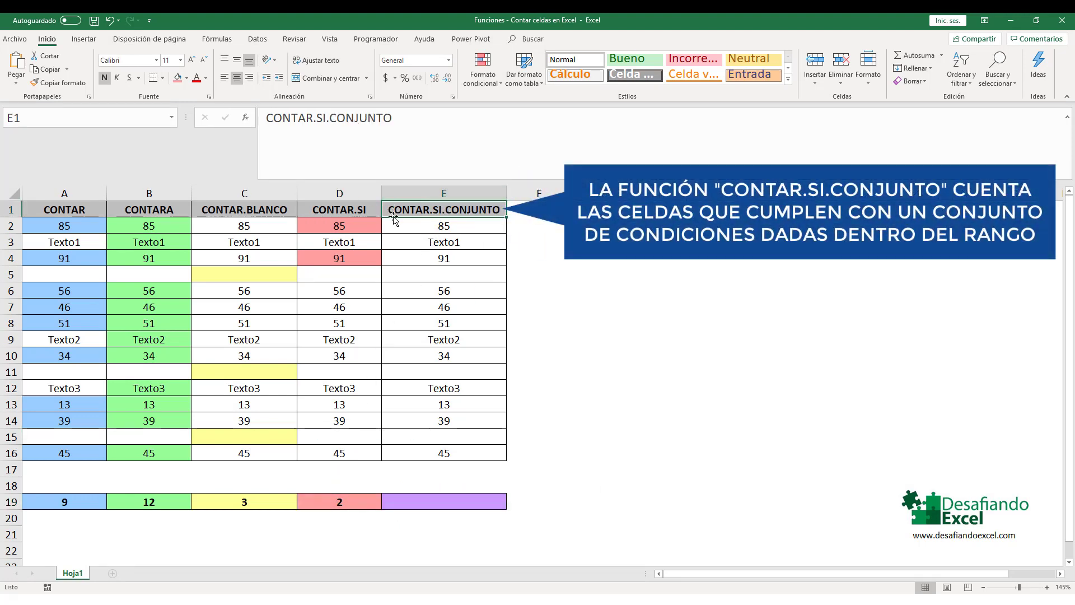
# Step: Build =CONTAR.SI.CONJUNTO in E19 with E2:E16 as both criteria ranges and ">70"
pyautogui.doubleClick(437, 500)
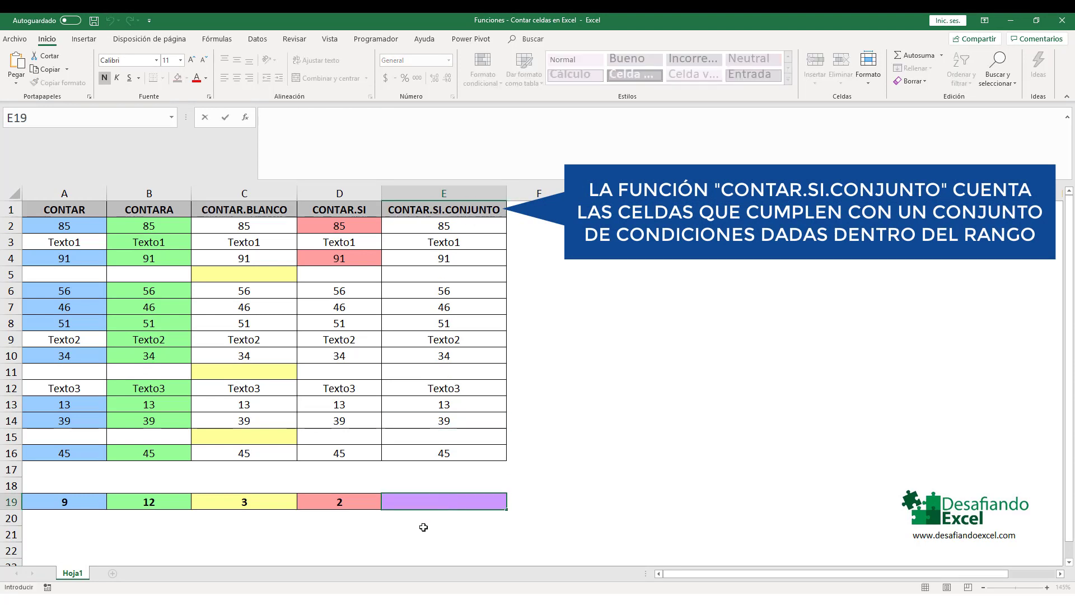
pyautogui.write('=CONTAR.SI')
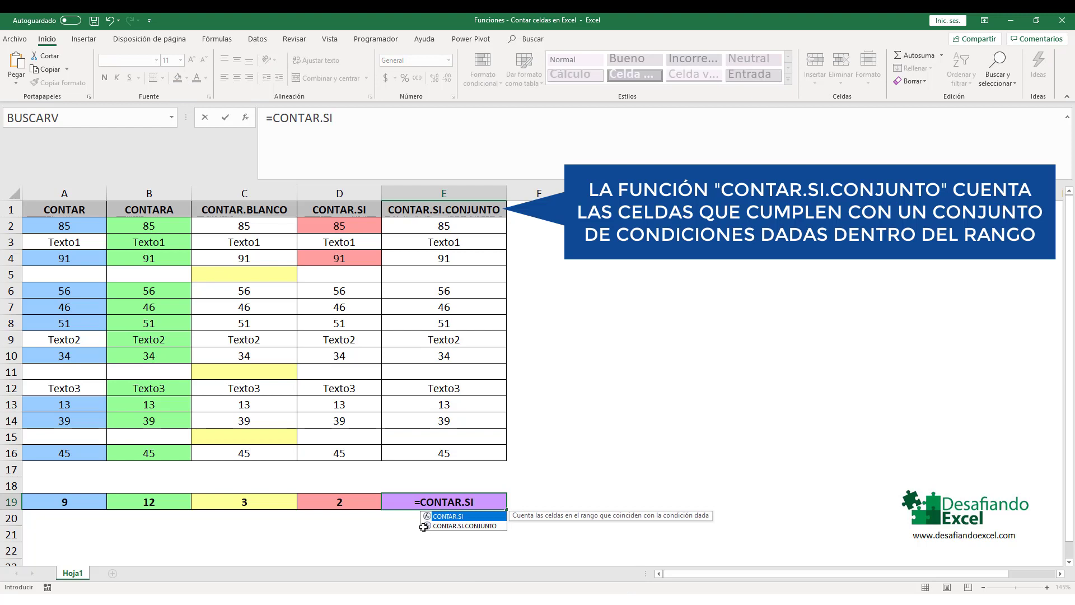
pyautogui.write('.CONJUNTO')
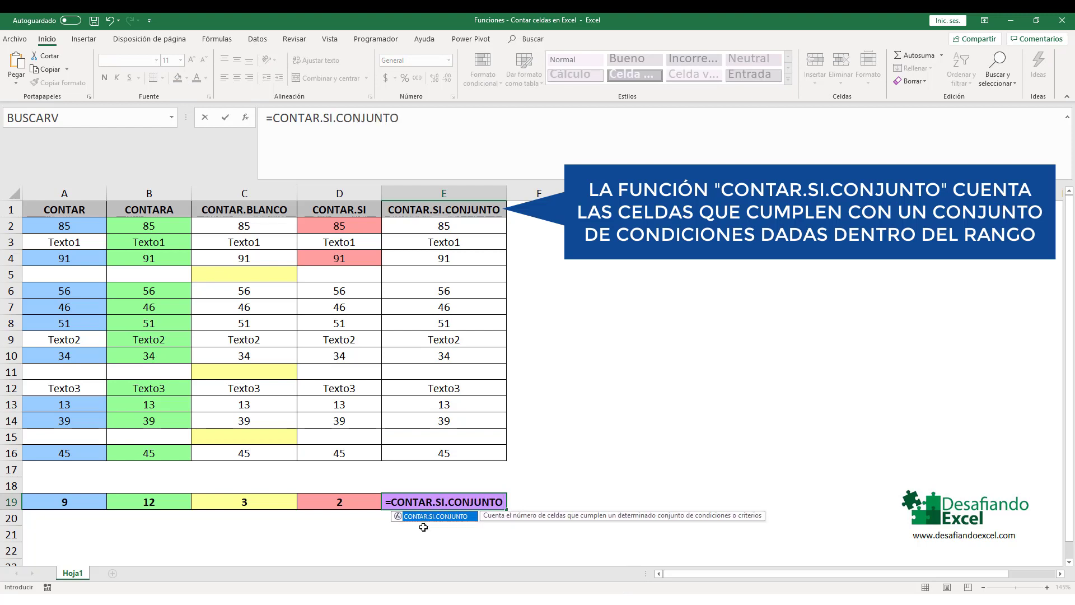
pyautogui.write('(')
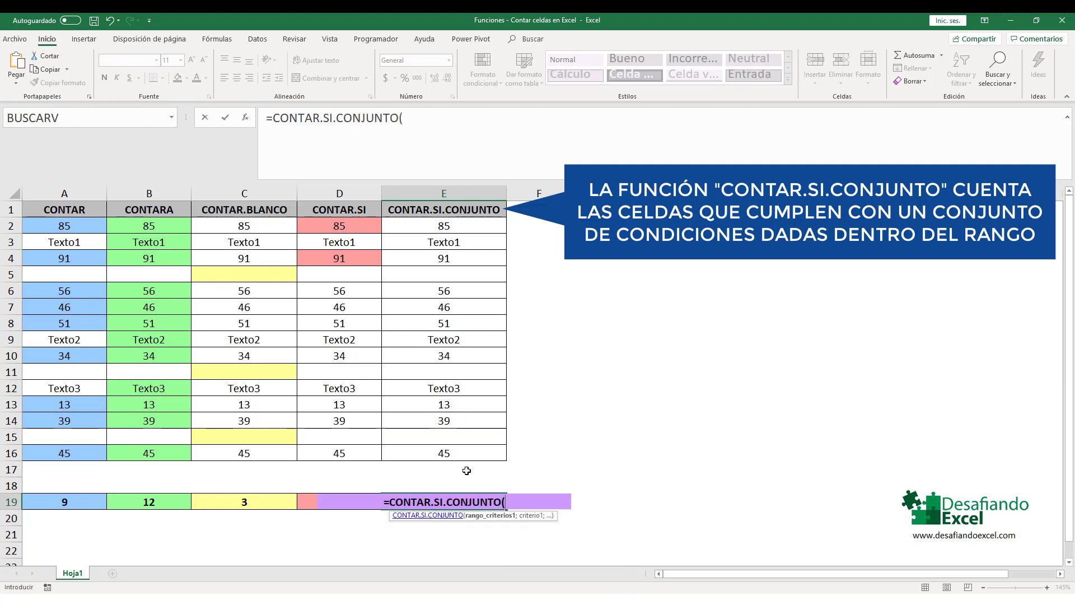
pyautogui.click(426, 227)
pyautogui.moveTo(427, 226); pyautogui.dragTo(418, 454)
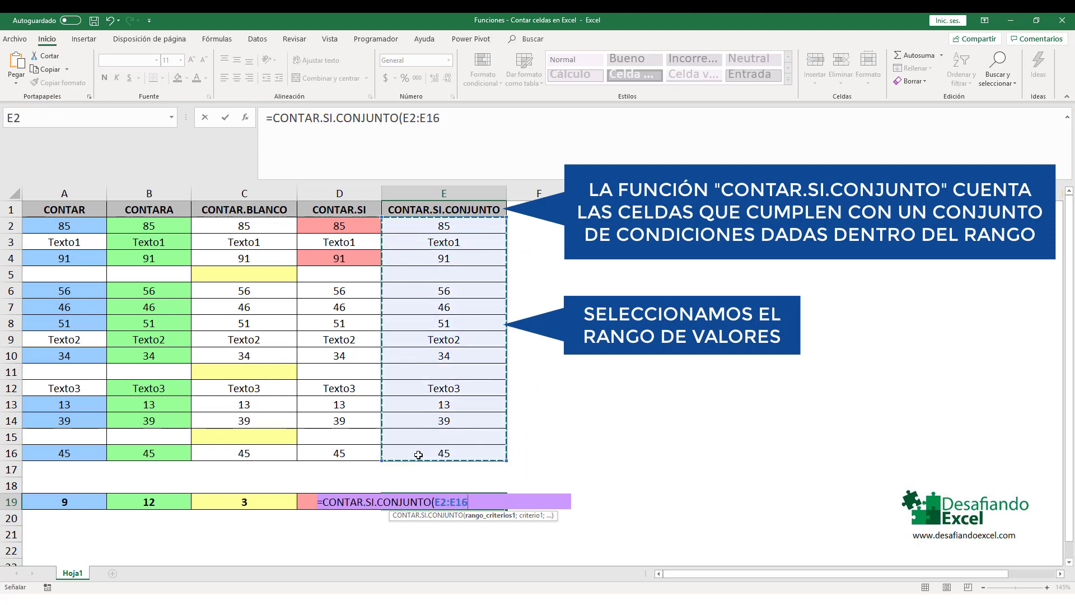
pyautogui.write(';')
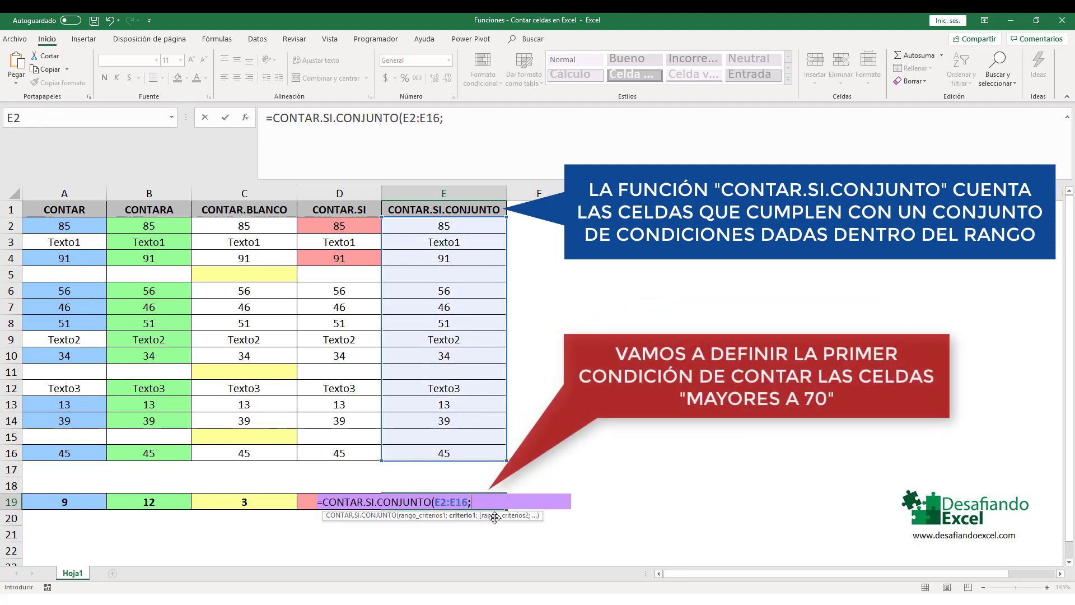
pyautogui.write('">')
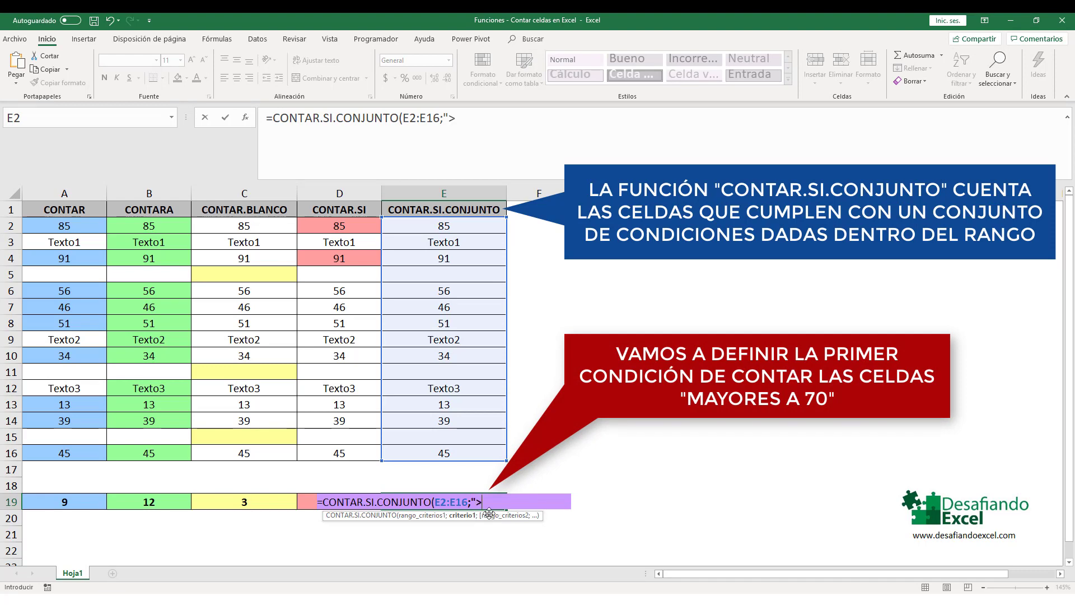
pyautogui.write('70"')
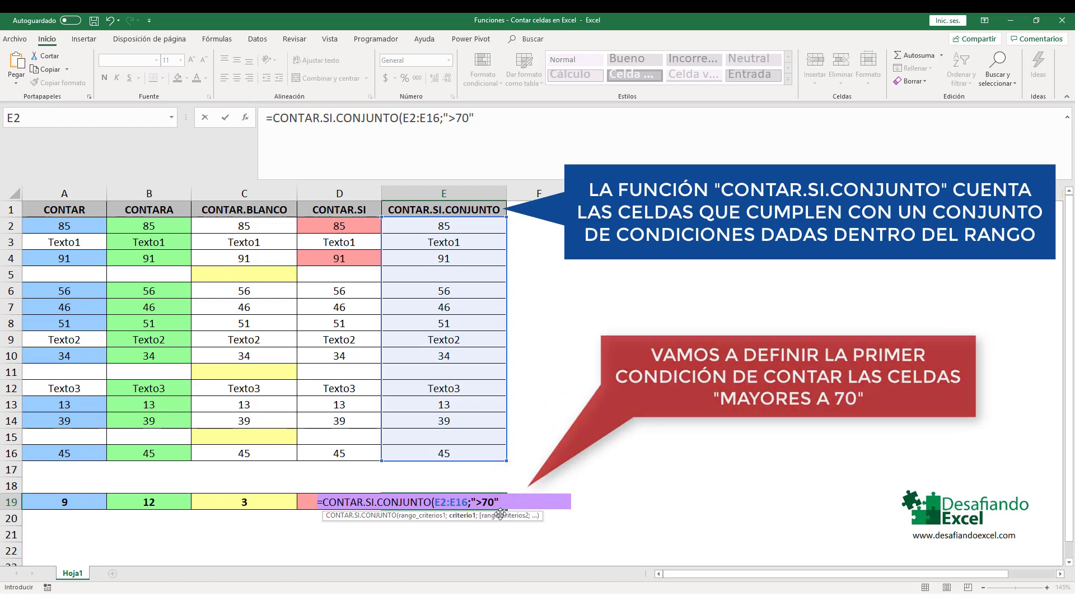
pyautogui.write(';')
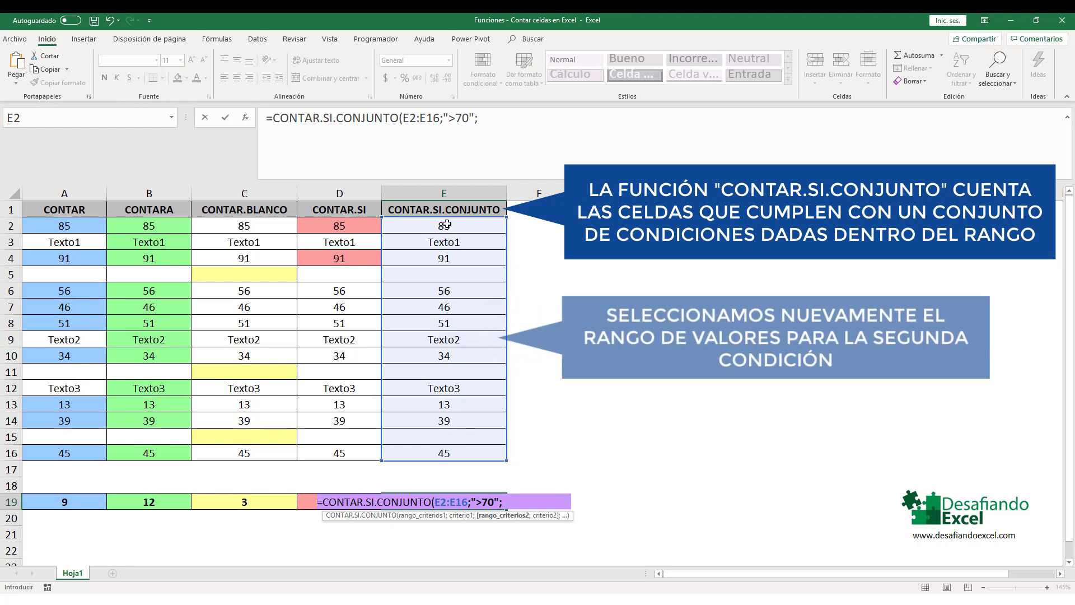
pyautogui.moveTo(447, 234); pyautogui.dragTo(433, 451)
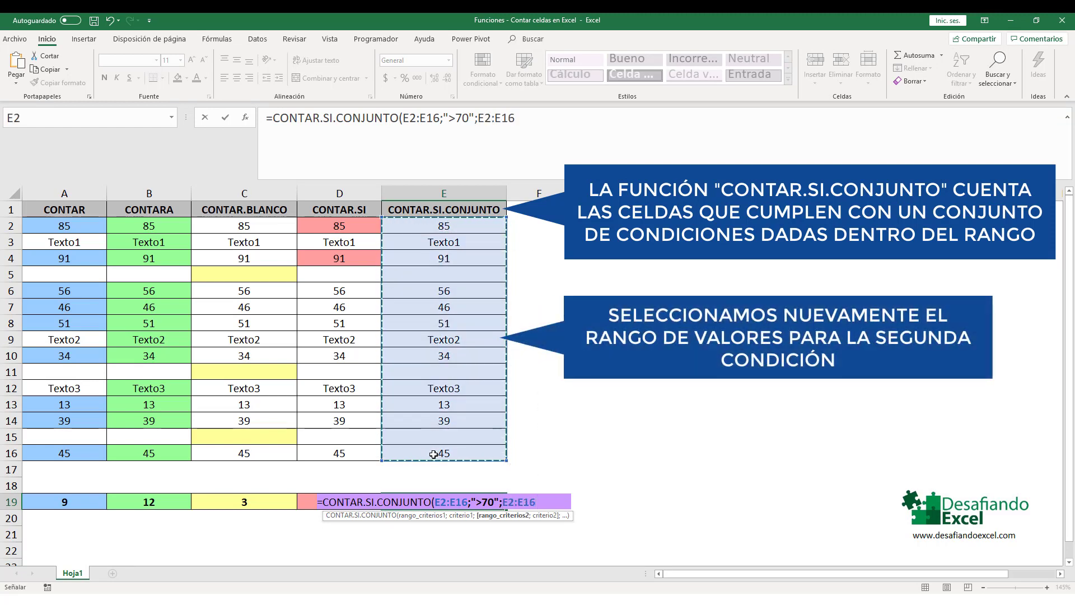
pyautogui.write(';')
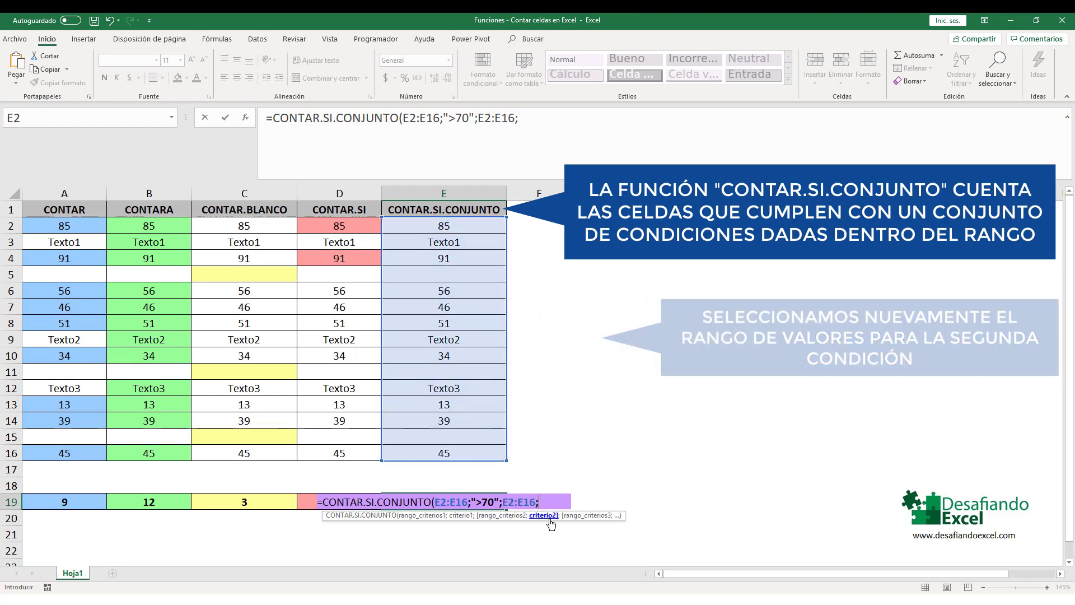
pyautogui.write('">7')
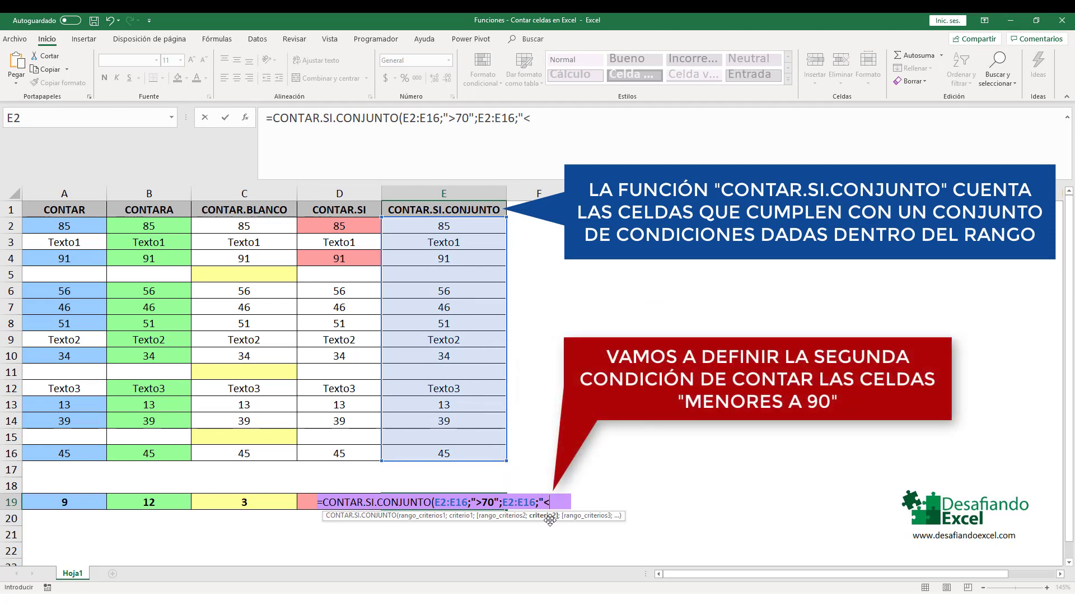
pyautogui.write('0"')
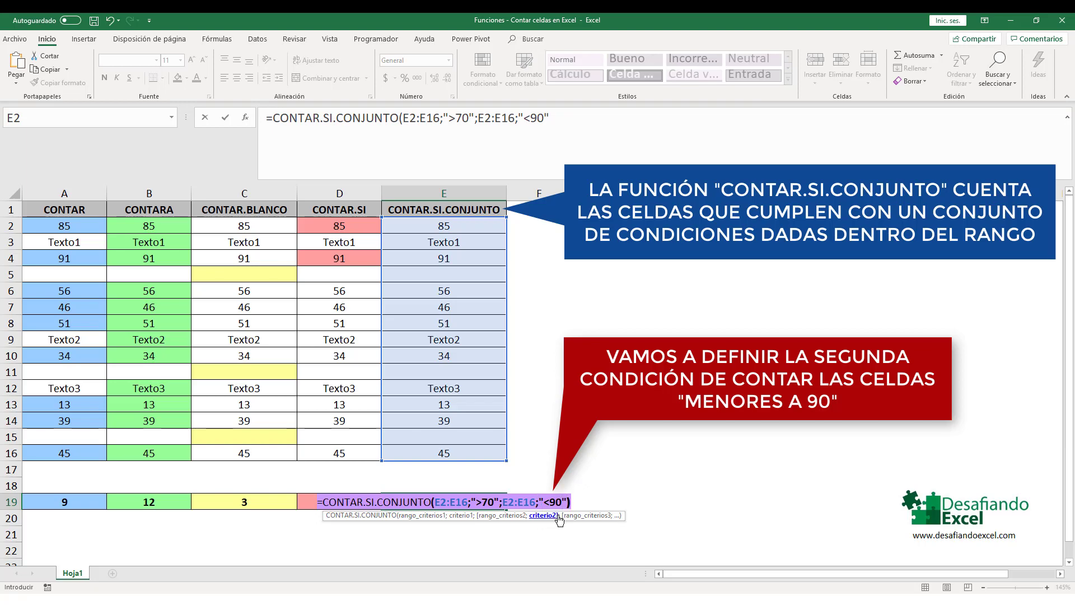
# Step: Commit the CONTAR.SI.CONJUNTO formula, returning 1, and fill E2 purple
pyautogui.press('Return')
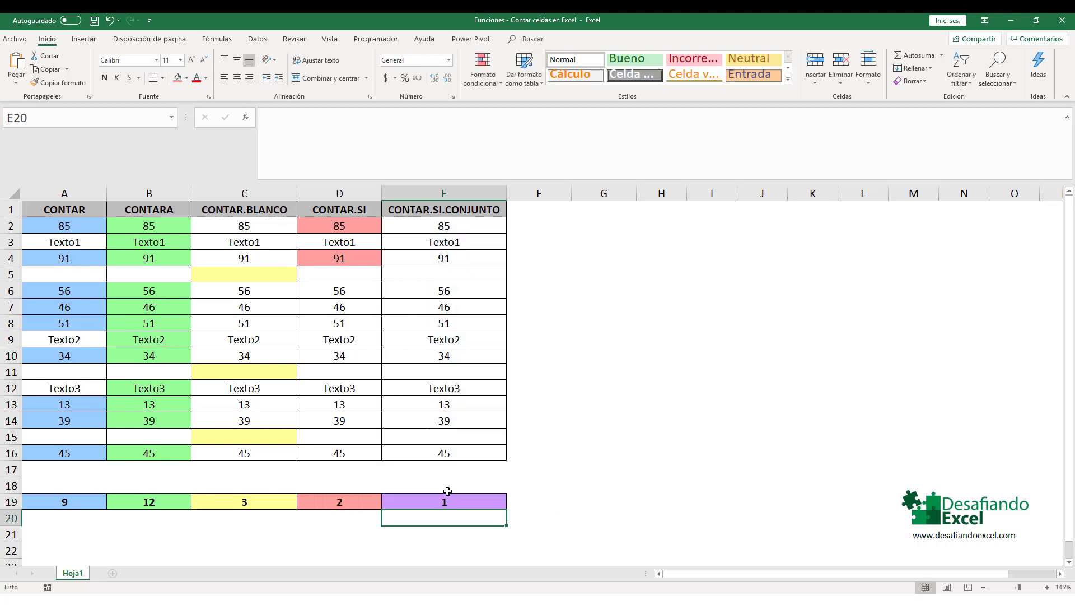
pyautogui.click(444, 500)
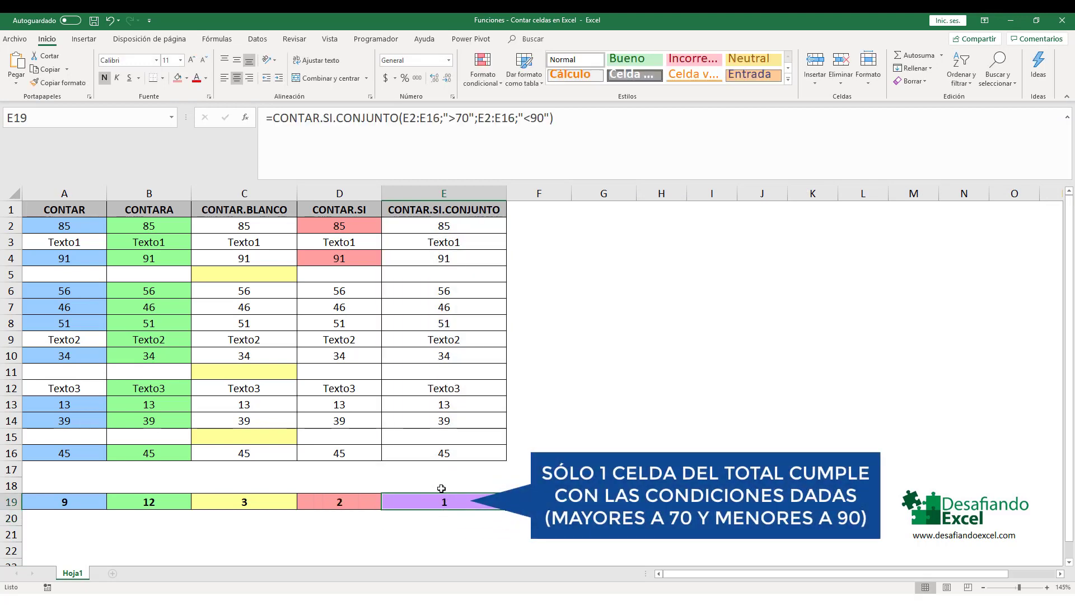
pyautogui.click(429, 227)
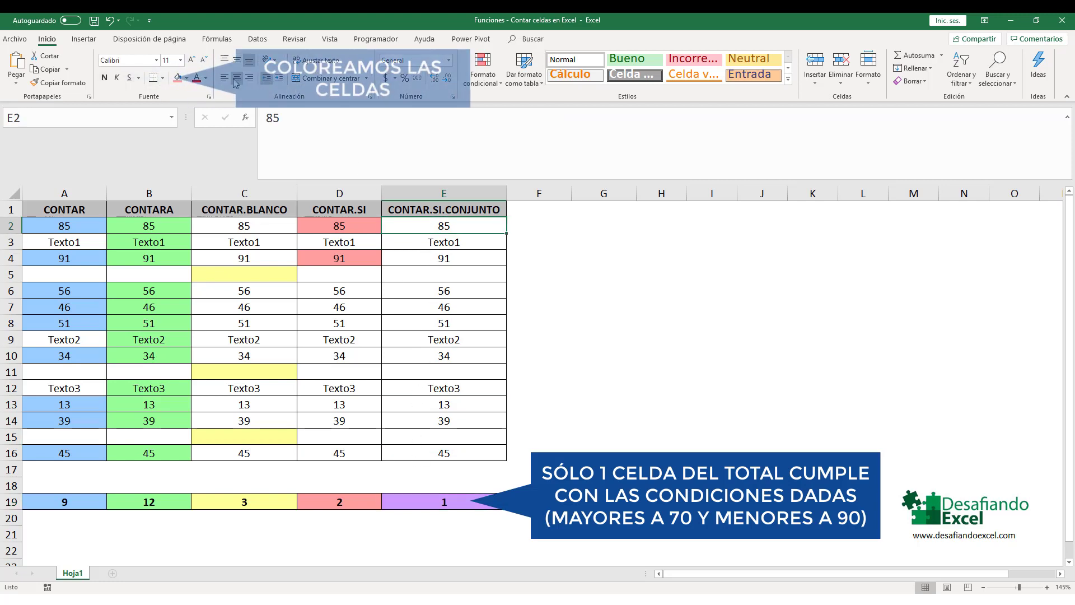
pyautogui.click(185, 79)
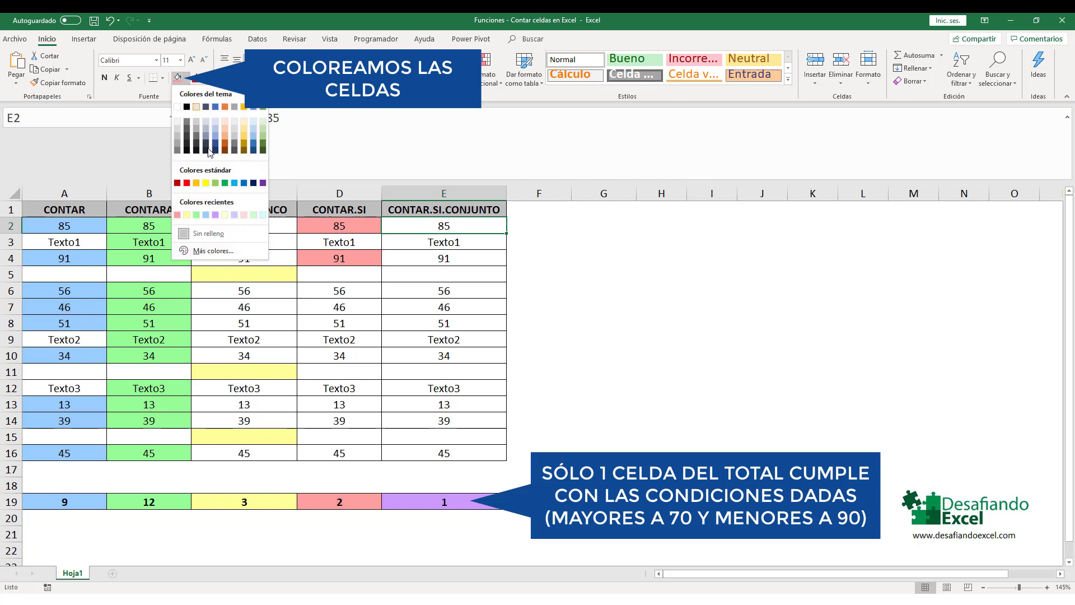
pyautogui.click(216, 216)
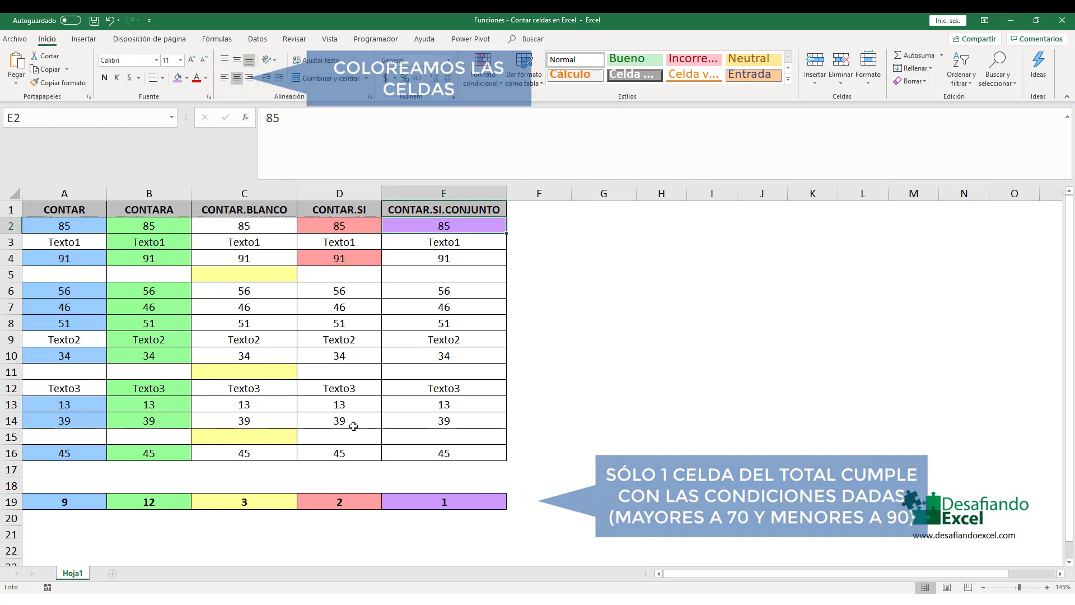
pyautogui.click(434, 502)
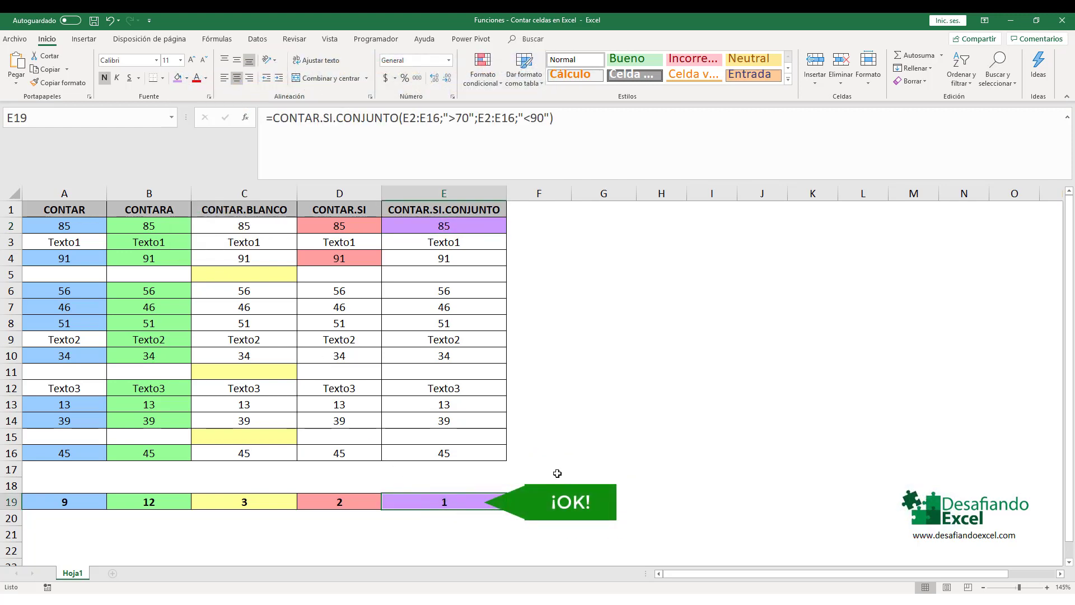